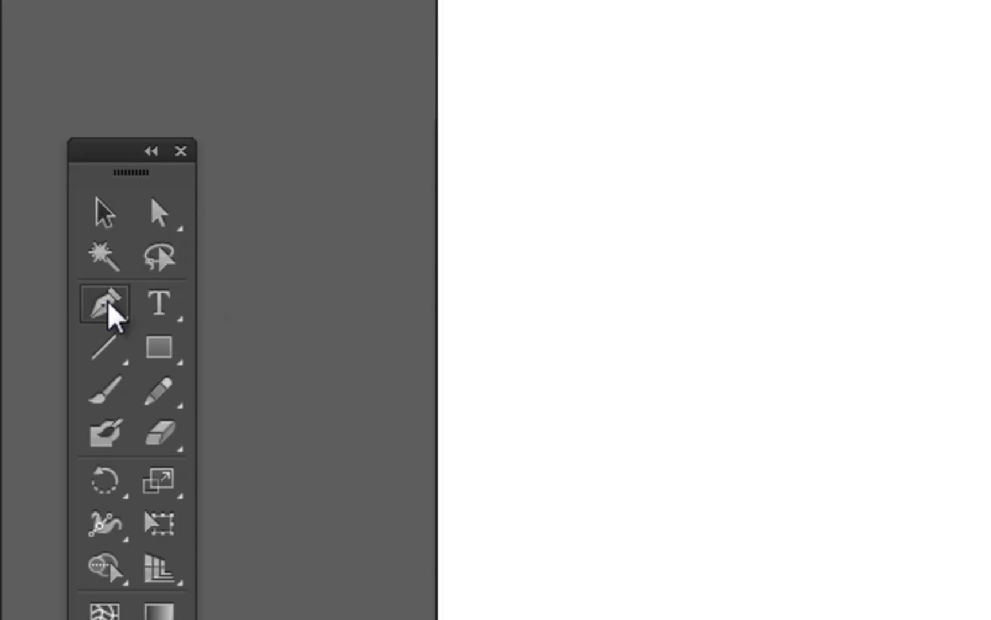
# Step: Examine the Pen tool variants and the Selection and Direct Selection tools in the toolbox
pyautogui.click(108, 304)
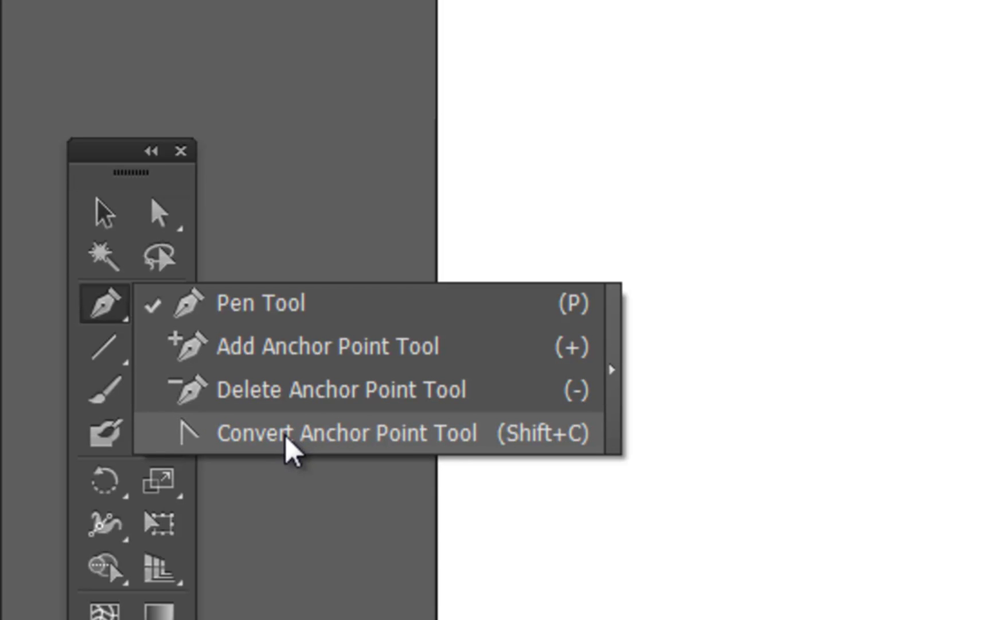
pyautogui.click(113, 212)
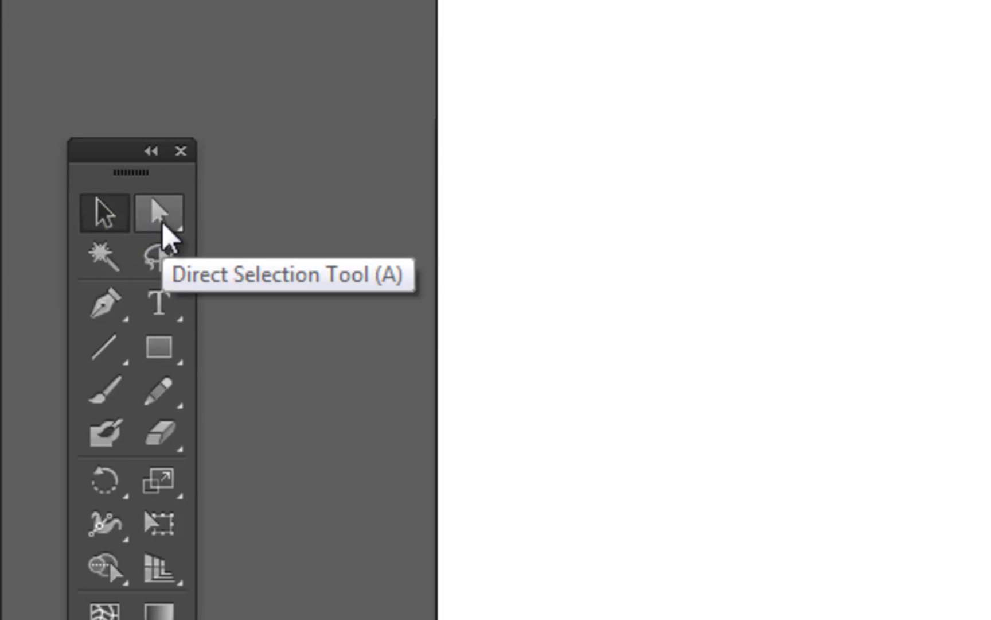
pyautogui.moveTo(162, 225); pyautogui.dragTo(284, 215)
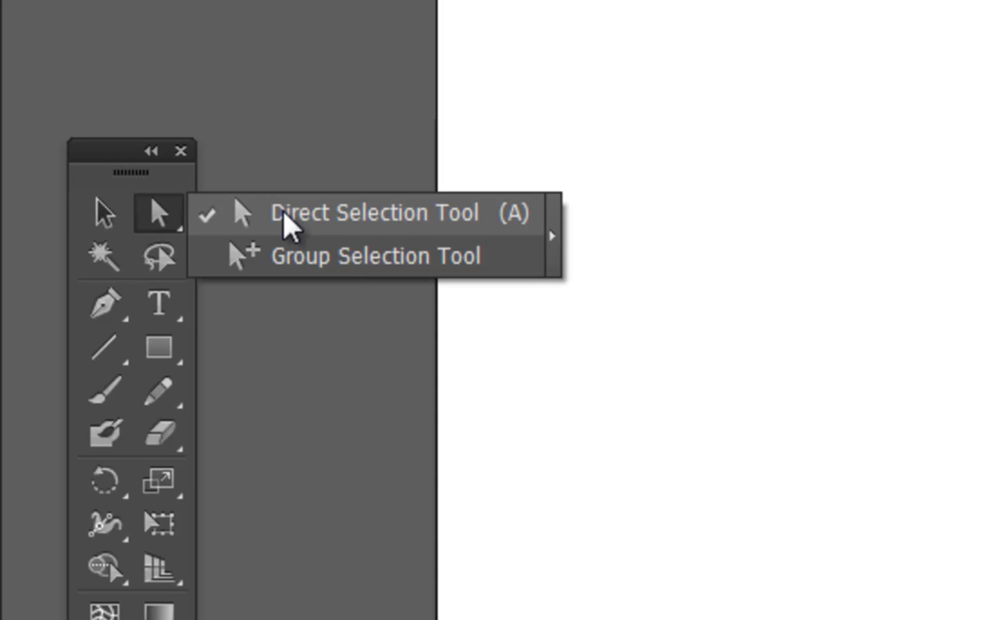
pyautogui.moveTo(285, 212); pyautogui.dragTo(109, 315)
pyautogui.click(109, 316)
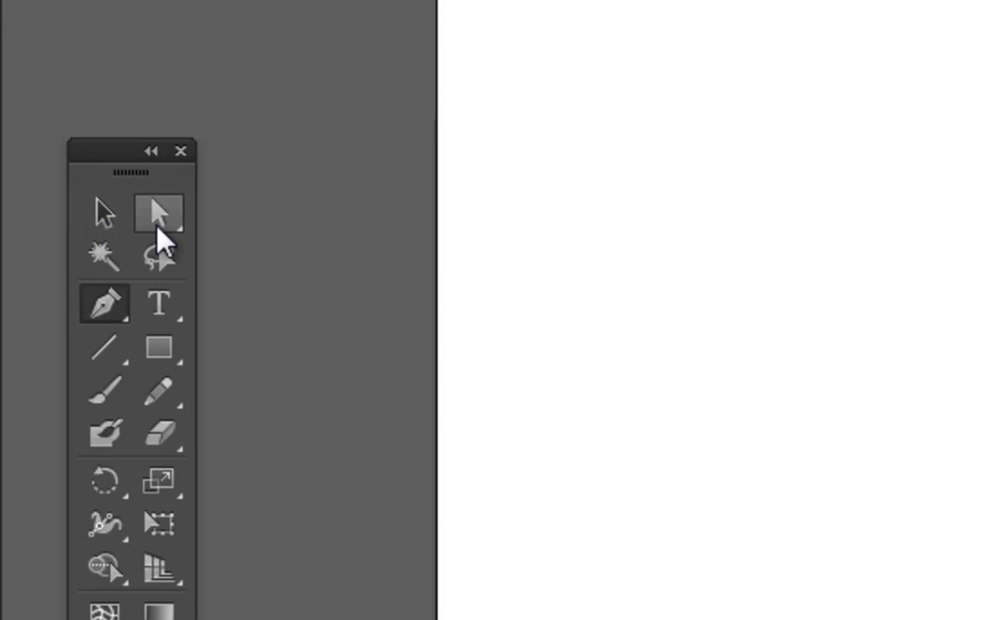
pyautogui.click(171, 218)
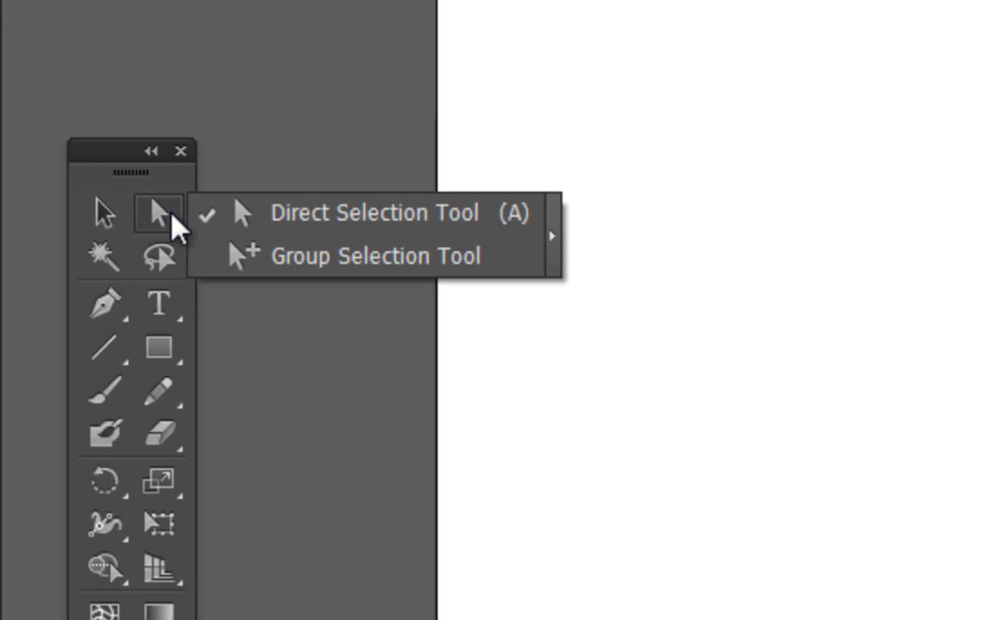
pyautogui.click(385, 232)
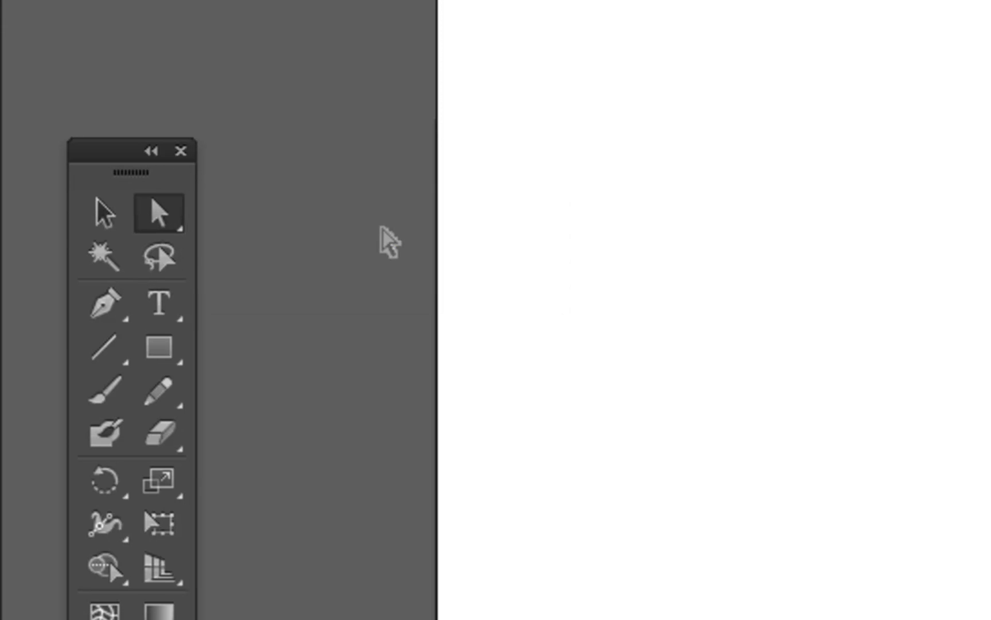
# Step: Draw a closed, irregular five-sided shape with straight segments on the artboard using the Pen tool
pyautogui.click(114, 318)
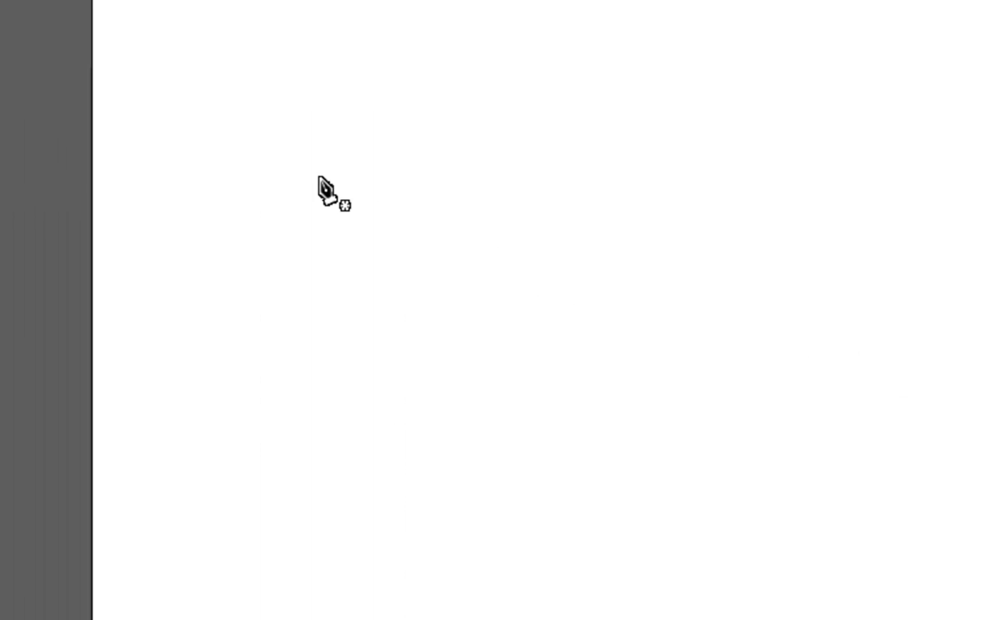
pyautogui.click(182, 144)
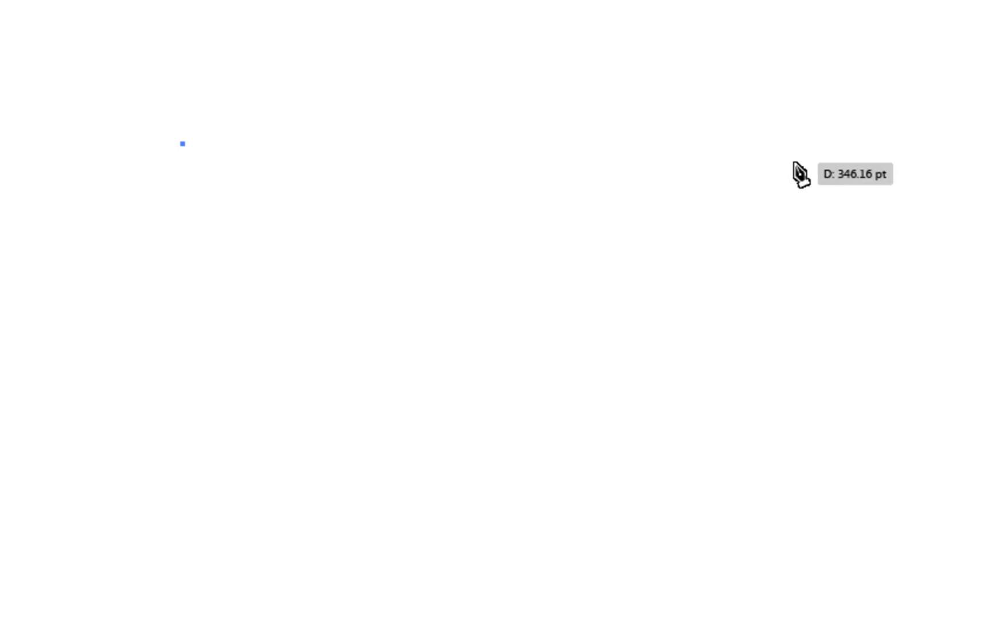
pyautogui.click(496, 128)
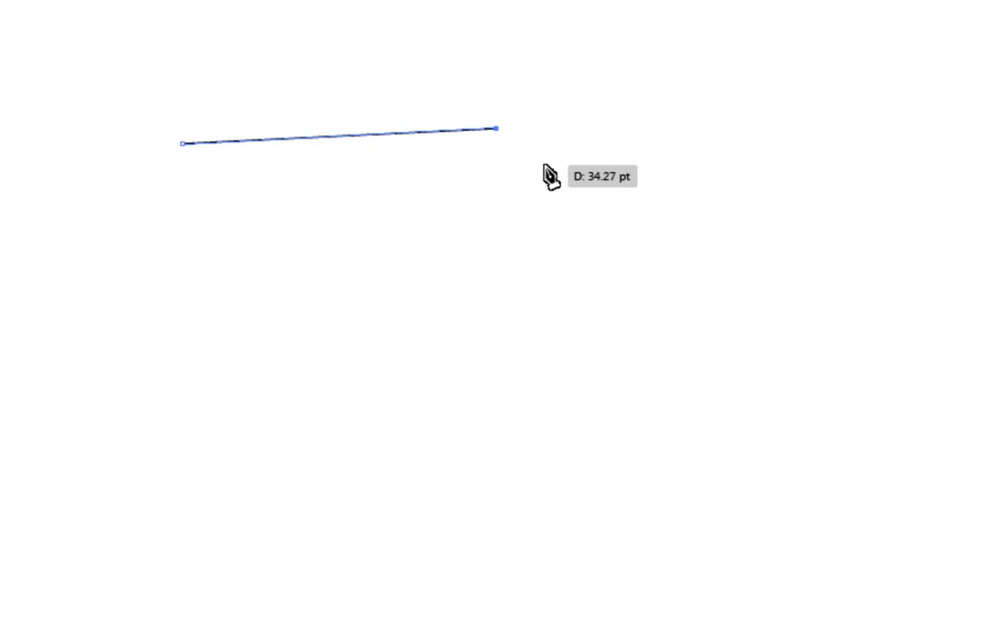
pyautogui.click(572, 374)
pyautogui.click(399, 361)
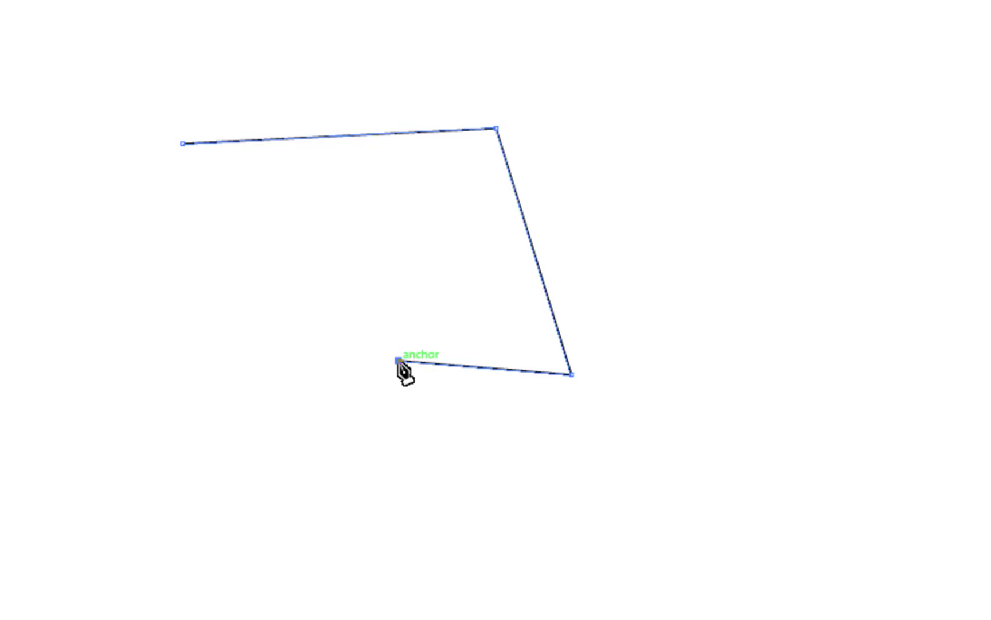
pyautogui.click(213, 259)
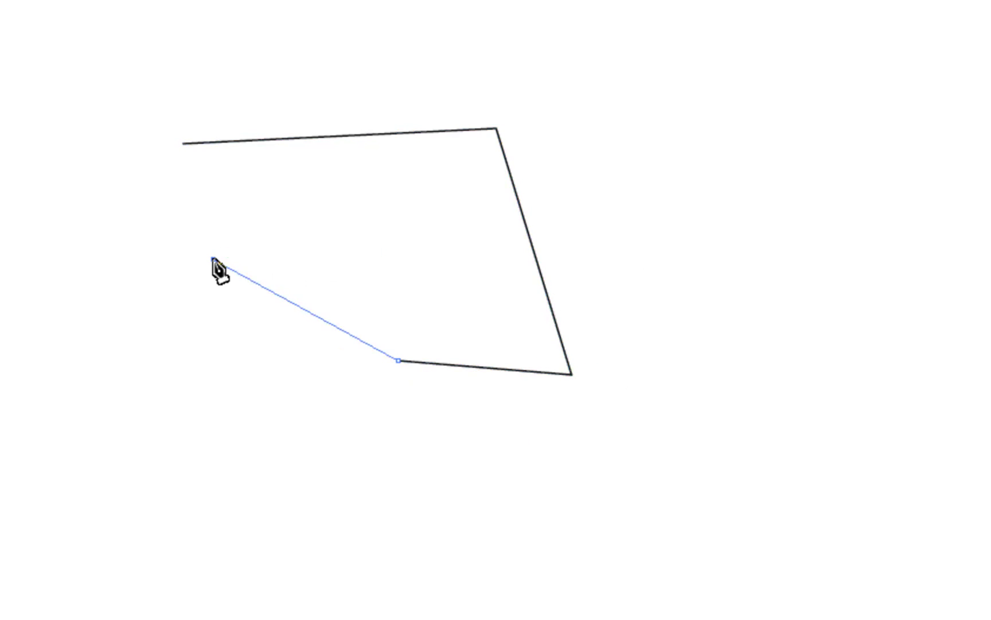
pyautogui.click(183, 144)
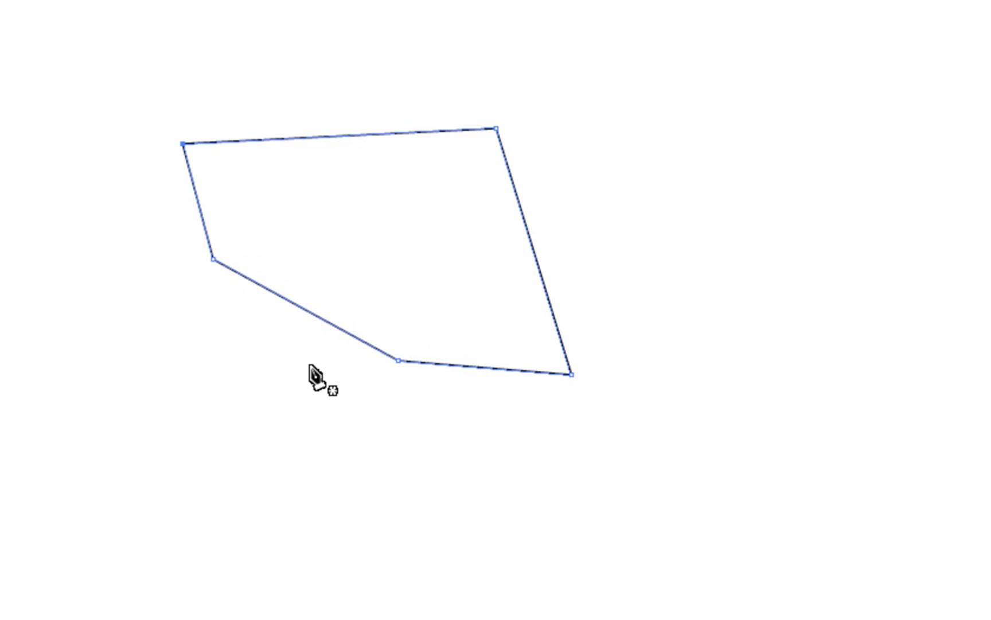
# Step: Start an open path below the polygon with one nearly horizontal straight segment followed by a downward curved segment
pyautogui.click(249, 180)
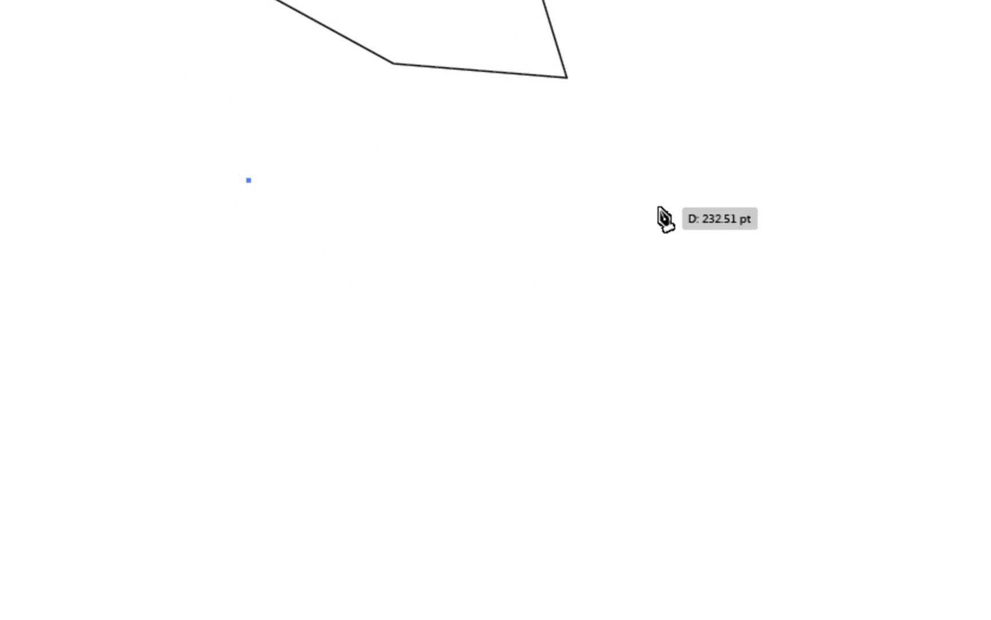
pyautogui.click(516, 201)
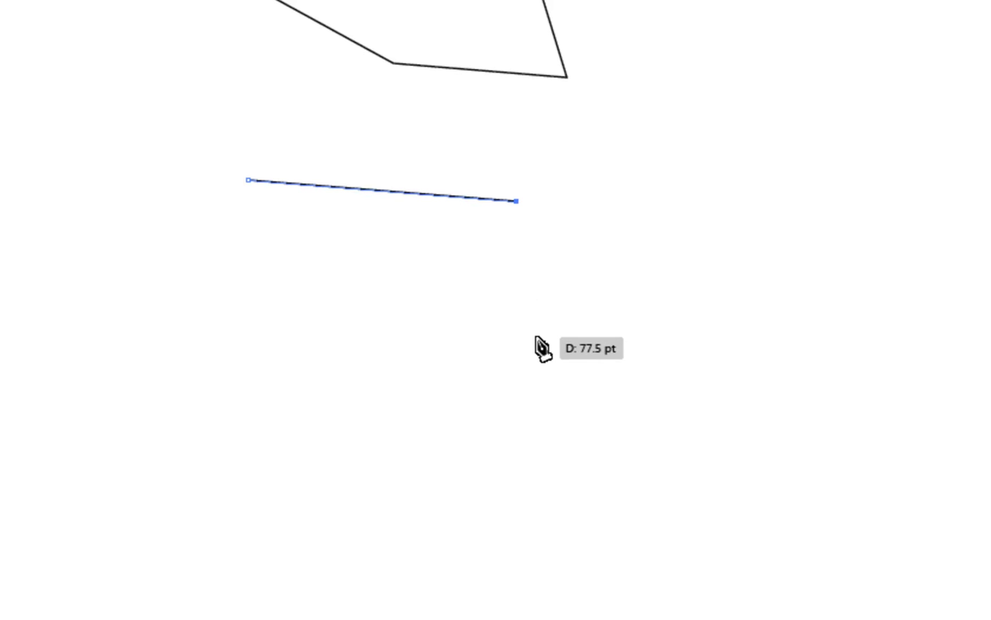
pyautogui.click(536, 338)
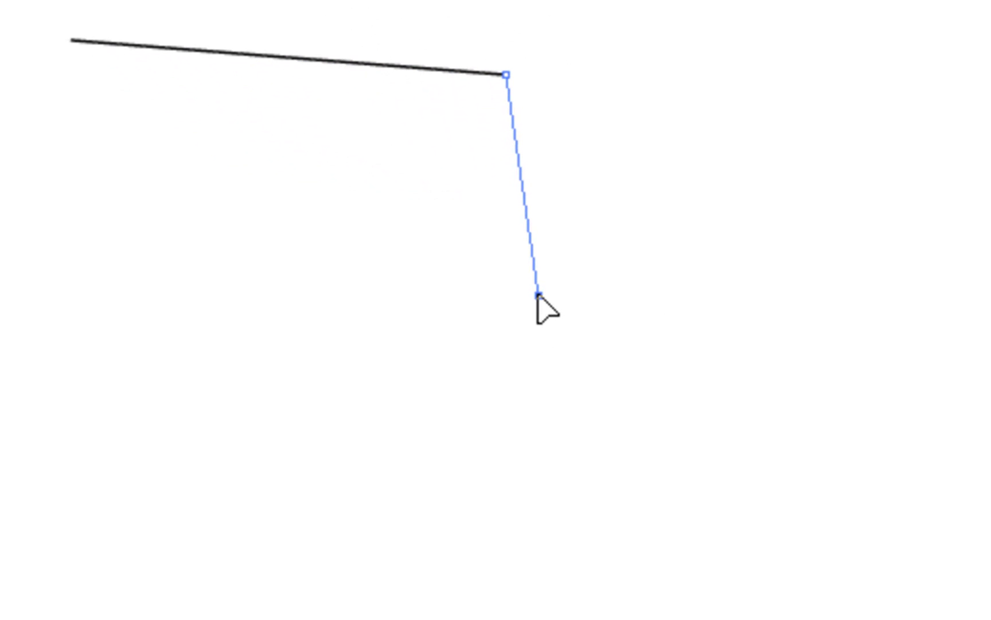
pyautogui.moveTo(538, 295); pyautogui.dragTo(827, 337)
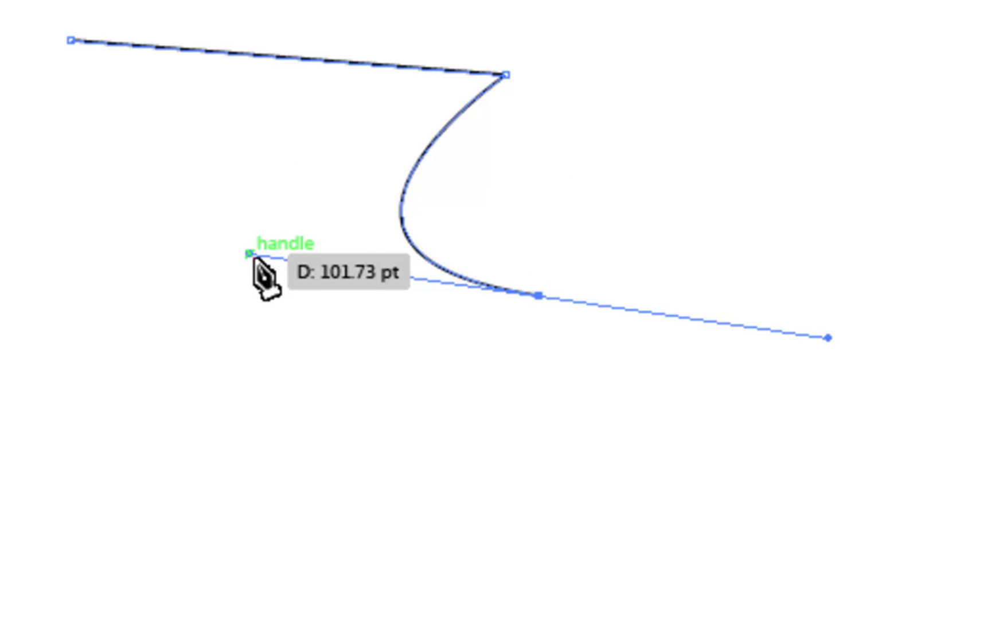
# Step: Lengthen and tilt the left direction handle of the path's end anchor so the curve bulges farther left
pyautogui.press('v')
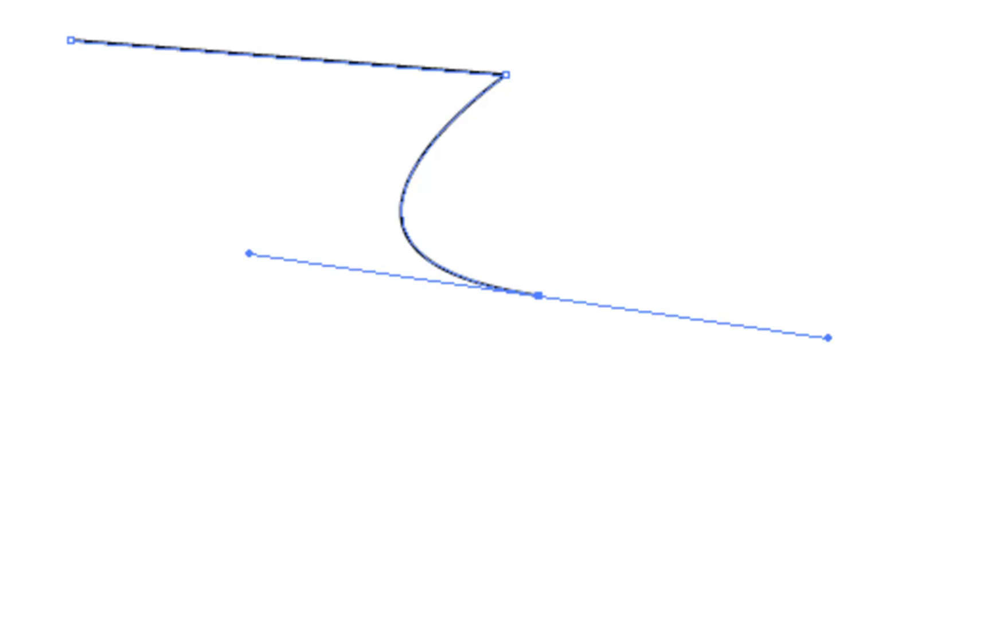
pyautogui.press('p')
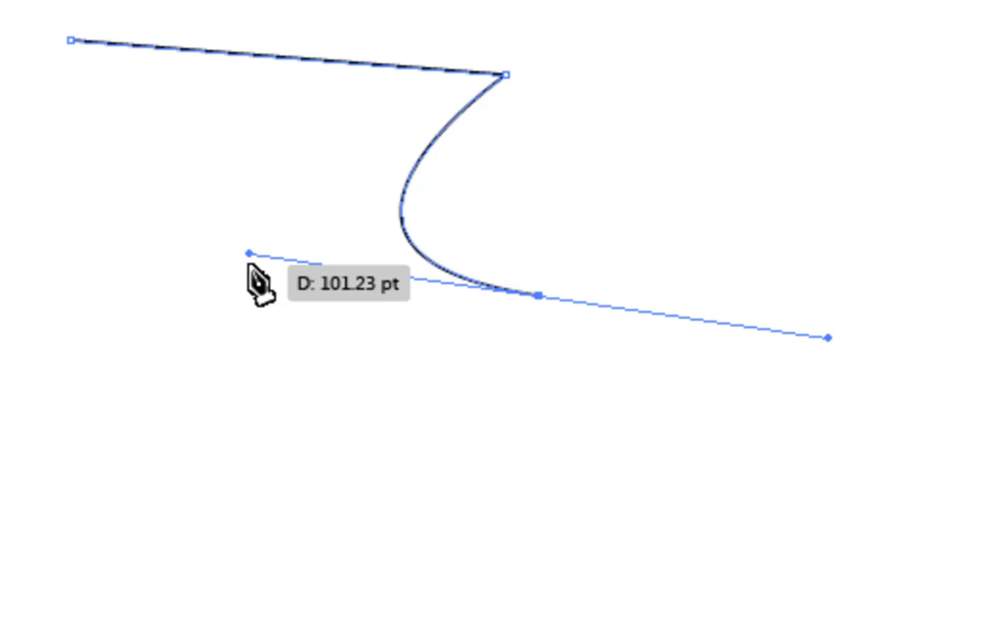
pyautogui.press('v')
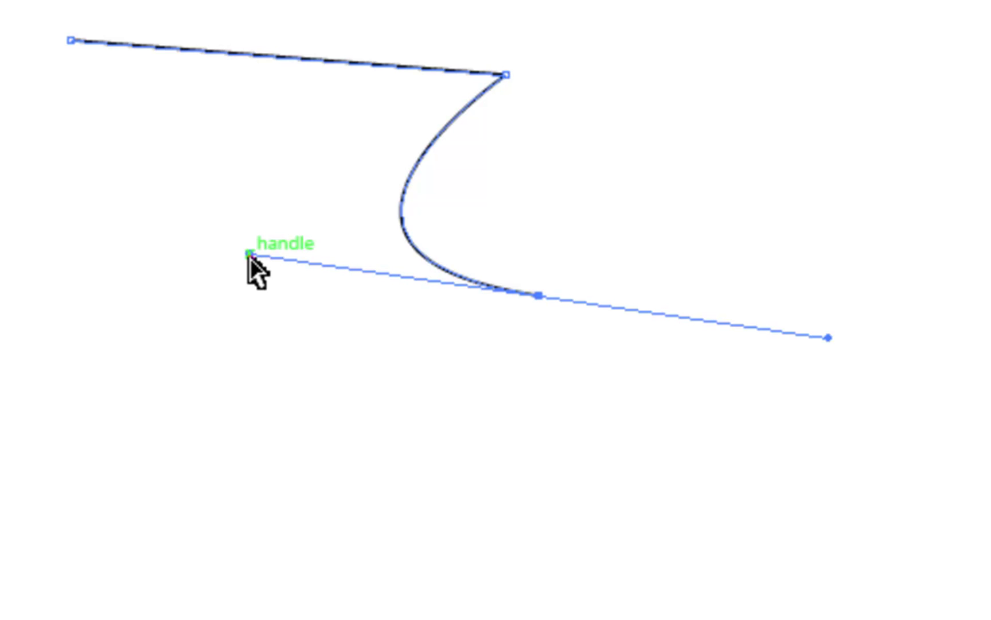
pyautogui.moveTo(249, 253); pyautogui.dragTo(129, 227)
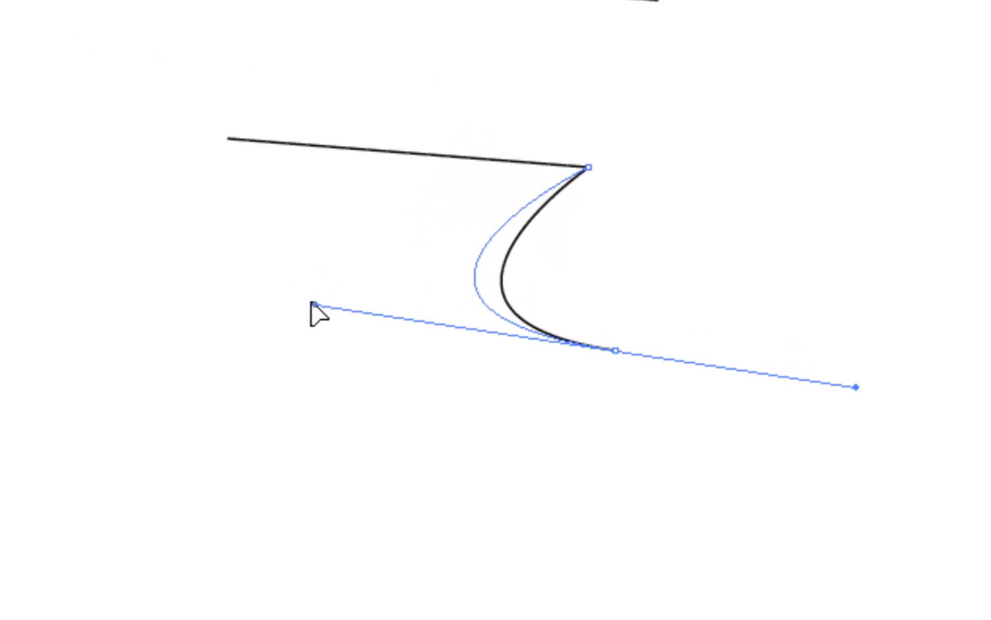
pyautogui.moveTo(276, 293); pyautogui.dragTo(133, 244)
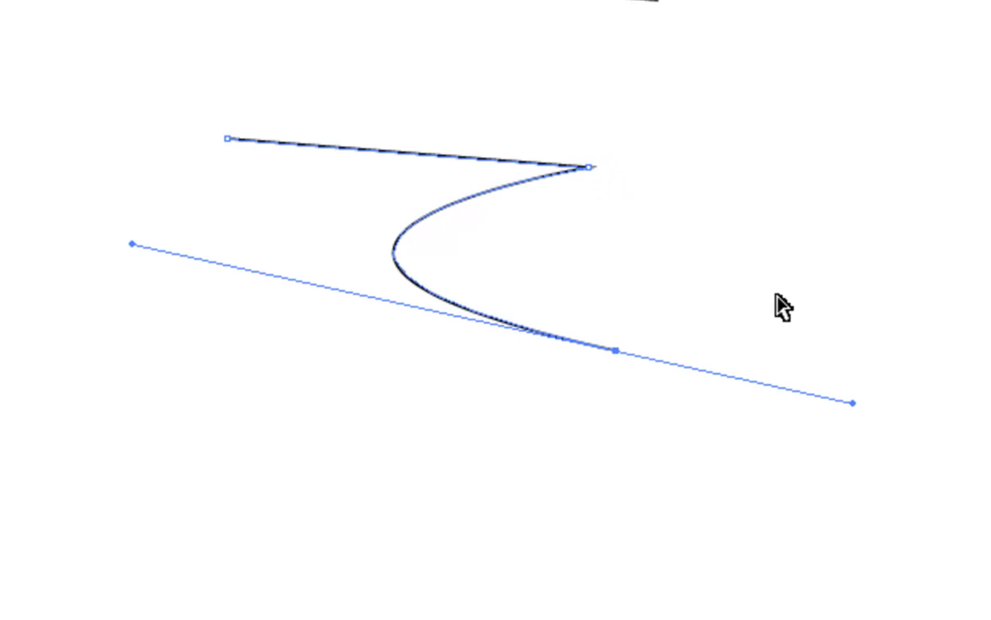
# Step: Continue the open path with a smooth Pen tool curve bulging right, ending in a new anchor at the lower right
pyautogui.press('p')
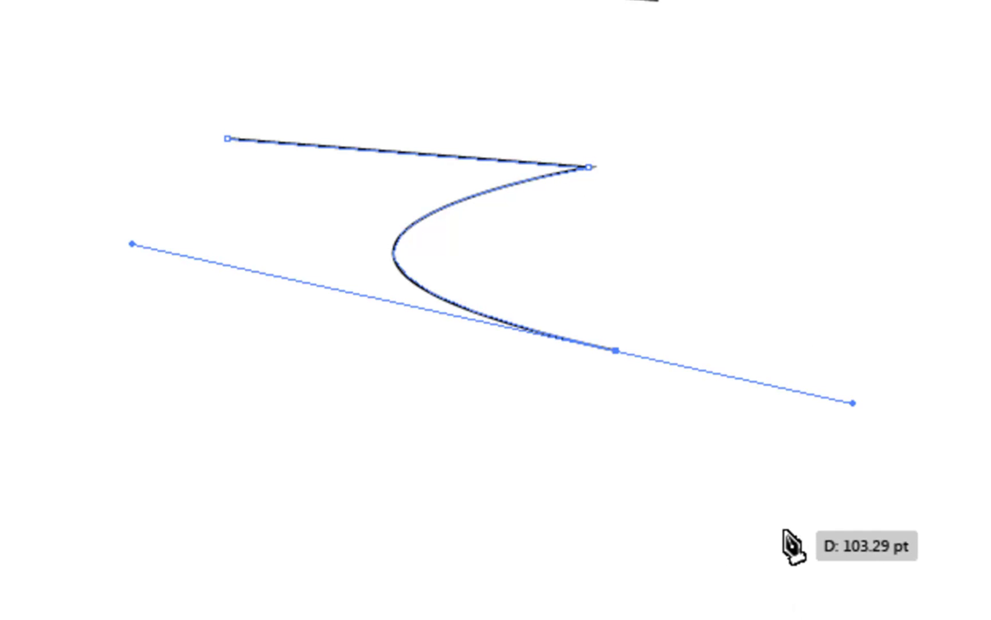
pyautogui.click(691, 499)
pyautogui.moveTo(643, 527); pyautogui.dragTo(553, 574)
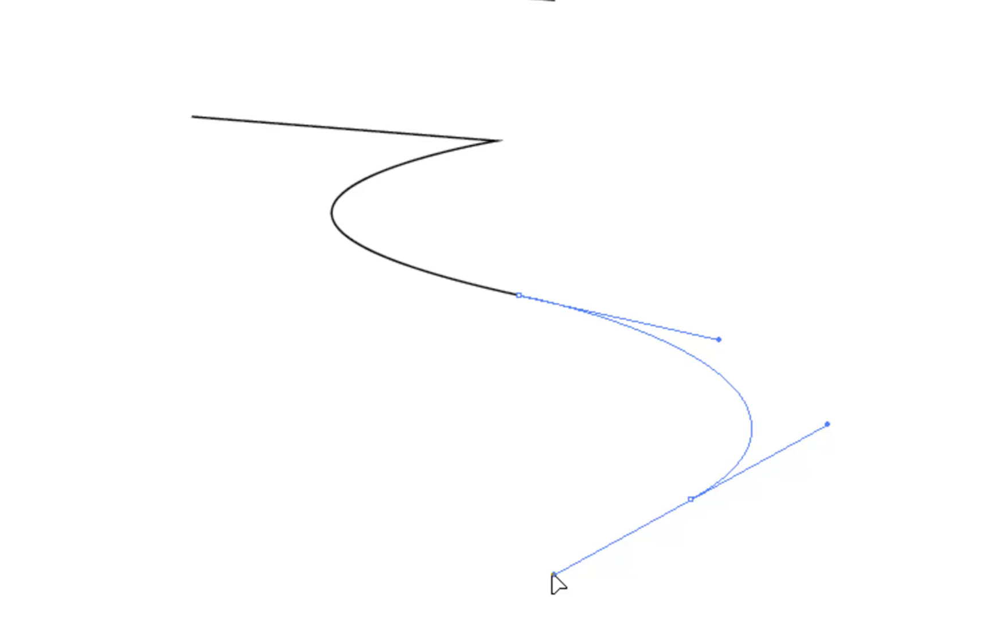
pyautogui.moveTo(553, 574); pyautogui.dragTo(554, 573)
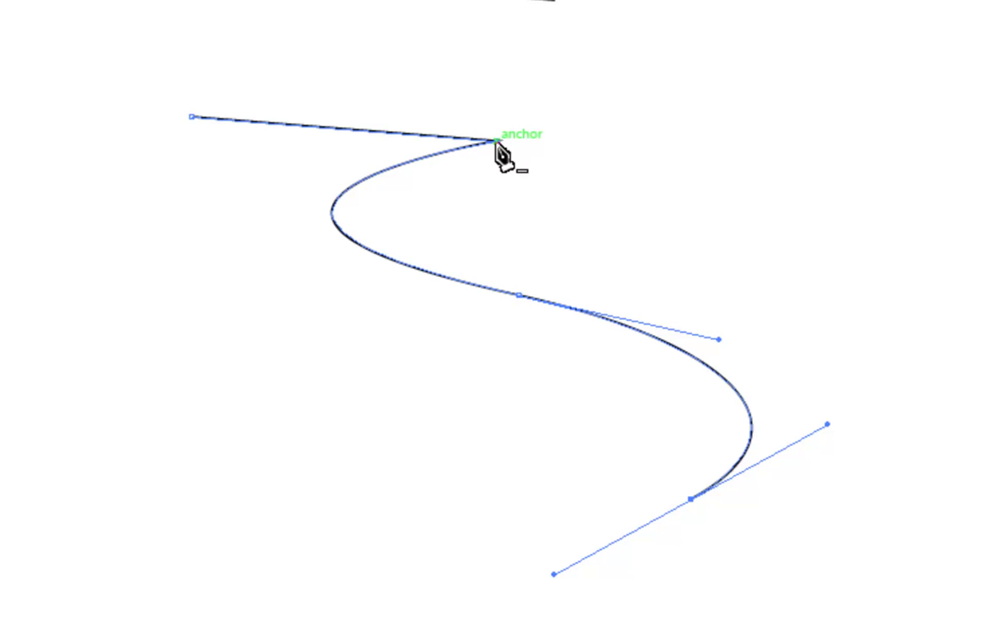
# Step: Shorten the left direction handle of the anchor between the two curves and raise its right handle slightly above horizontal
pyautogui.moveTo(496, 140); pyautogui.dragTo(524, 299)
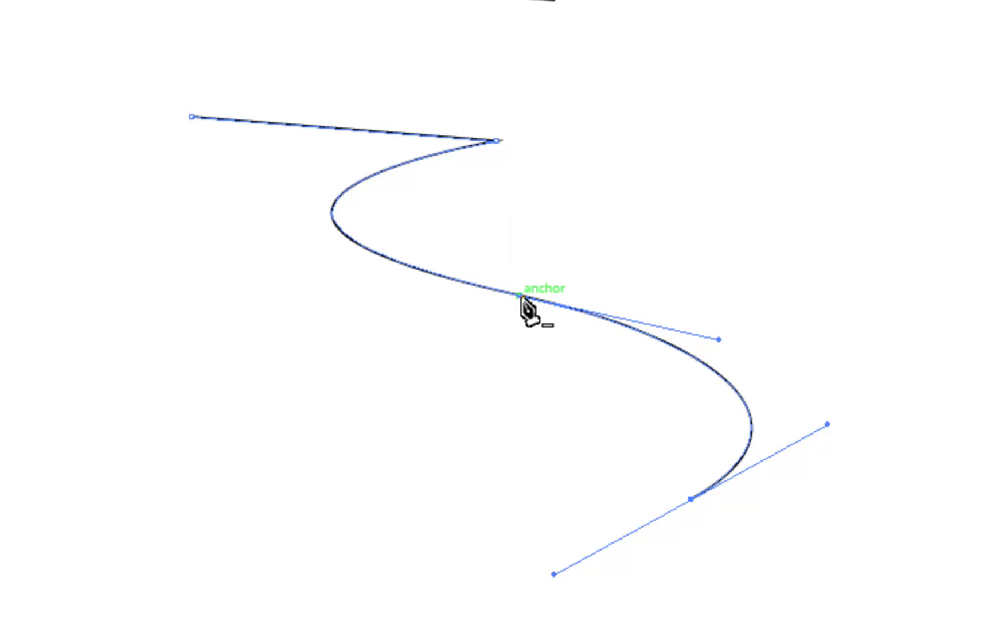
pyautogui.moveTo(593, 325); pyautogui.dragTo(720, 347)
pyautogui.click(520, 296)
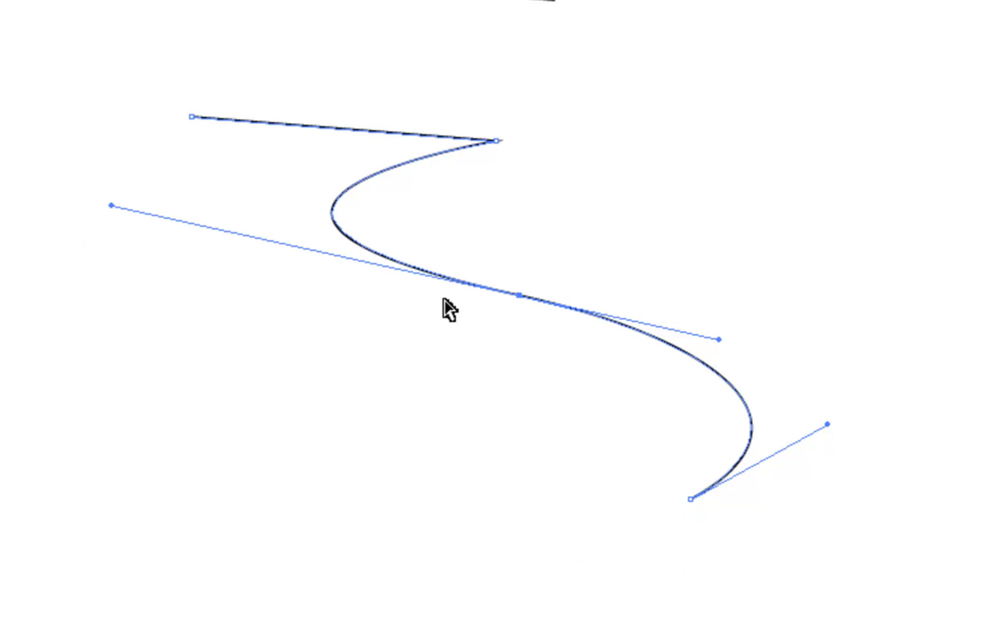
pyautogui.moveTo(112, 205); pyautogui.dragTo(309, 268)
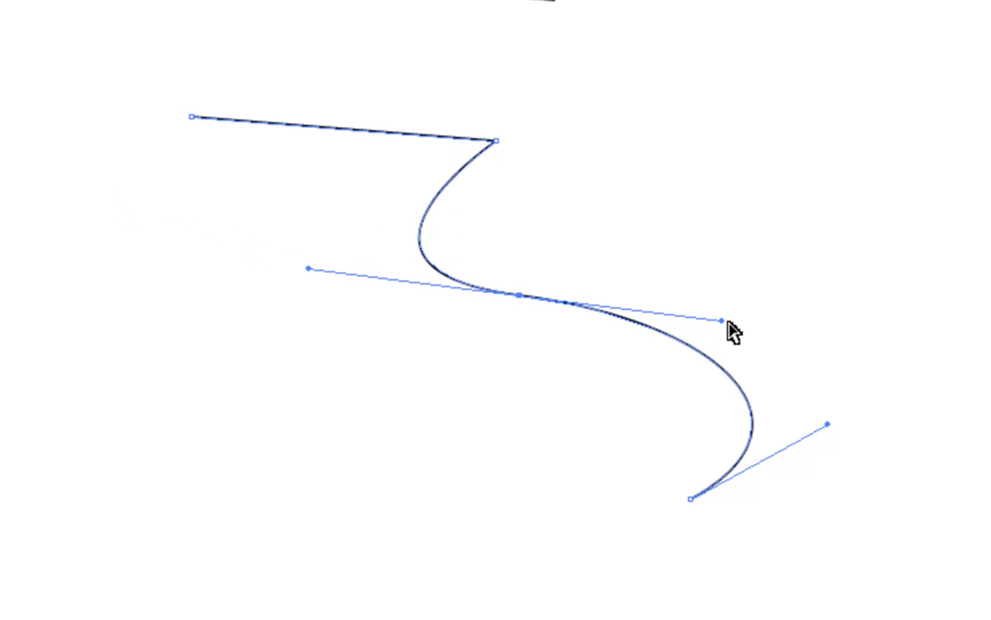
pyautogui.moveTo(721, 320); pyautogui.dragTo(769, 284)
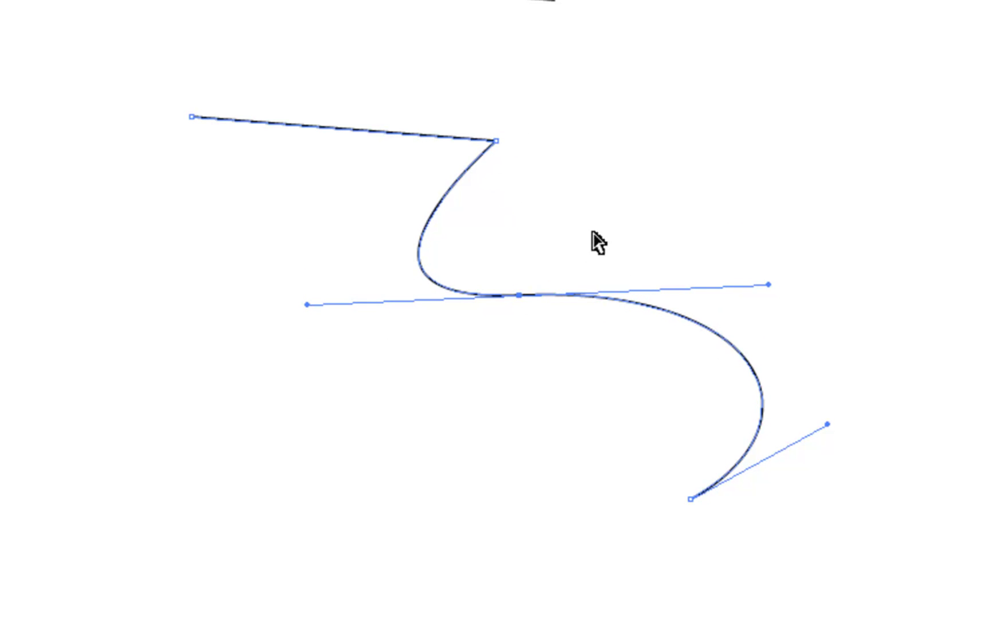
# Step: Select the corner anchor, reselect the anchor between the two curves, and tilt its right direction handle farther upward
pyautogui.click(498, 143)
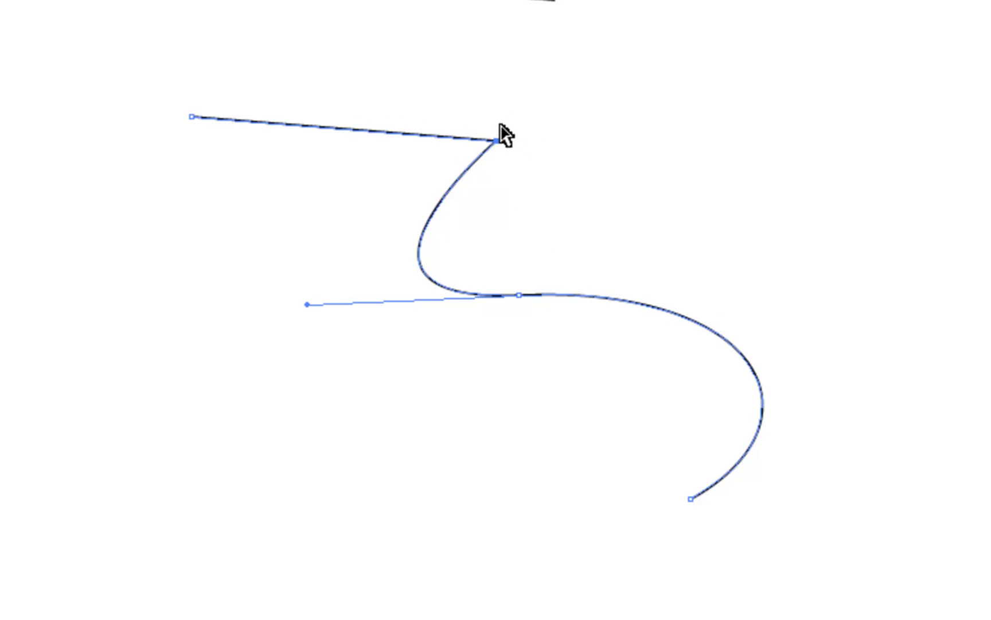
pyautogui.click(520, 295)
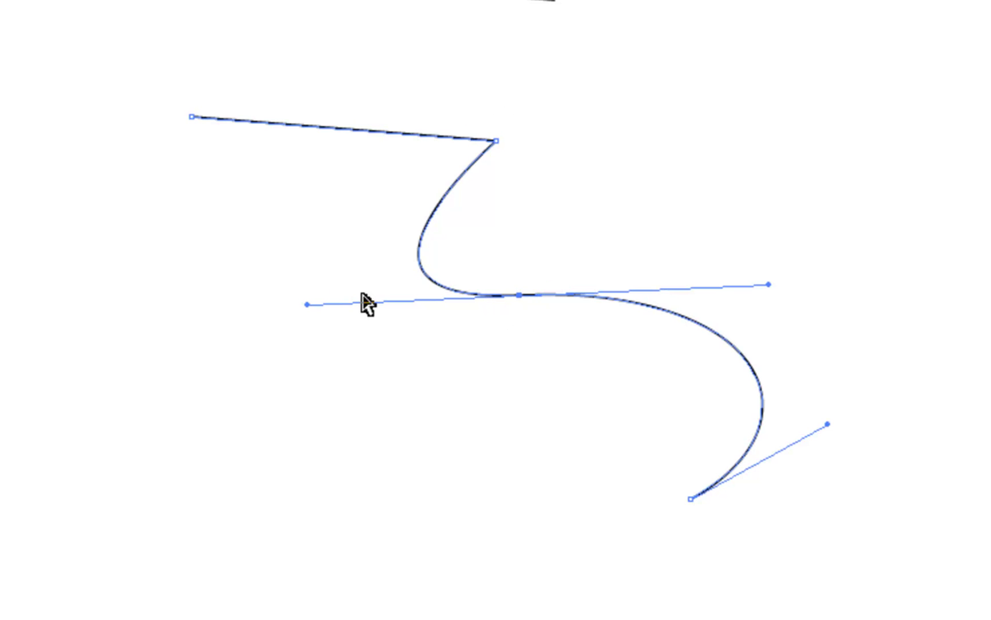
pyautogui.moveTo(769, 284); pyautogui.dragTo(771, 253)
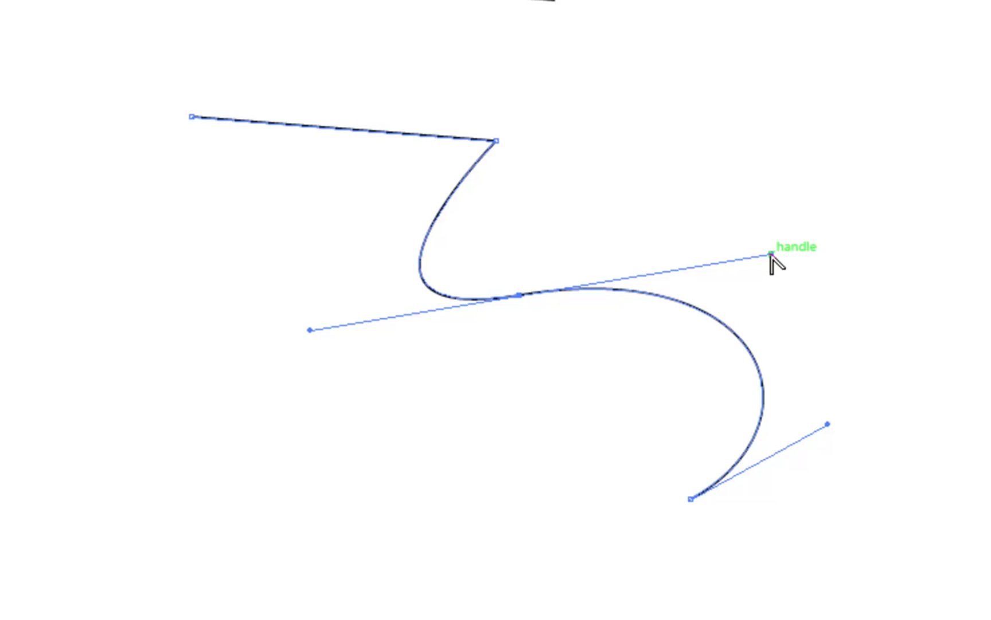
# Step: Break the middle anchor's handles apart with the Convert Anchor Point tool and swing its outgoing handle down to the lower left
pyautogui.moveTo(771, 253); pyautogui.dragTo(653, 422)
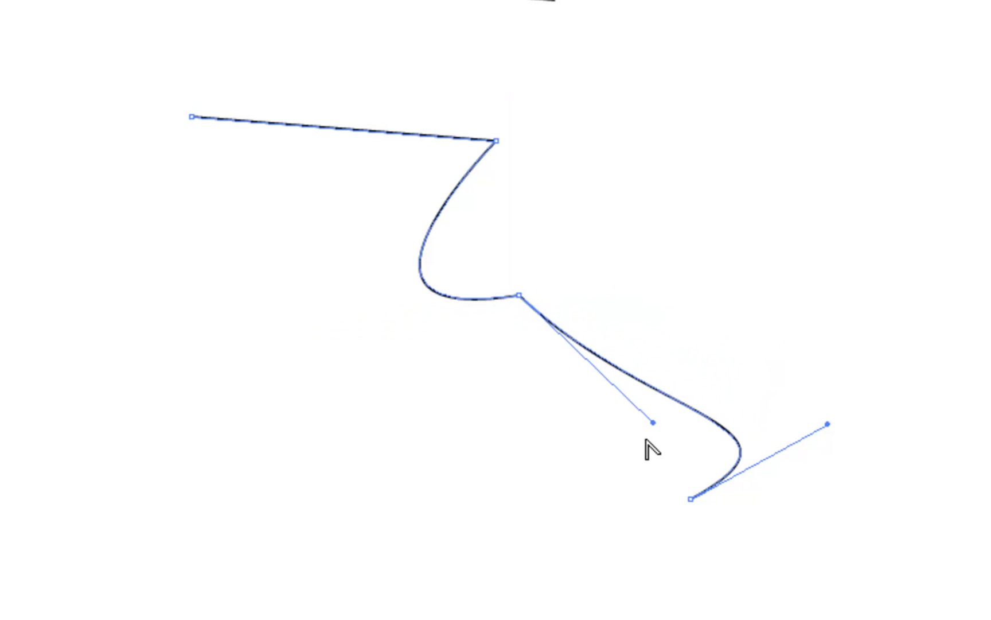
pyautogui.moveTo(647, 427); pyautogui.dragTo(648, 428)
pyautogui.click(517, 294)
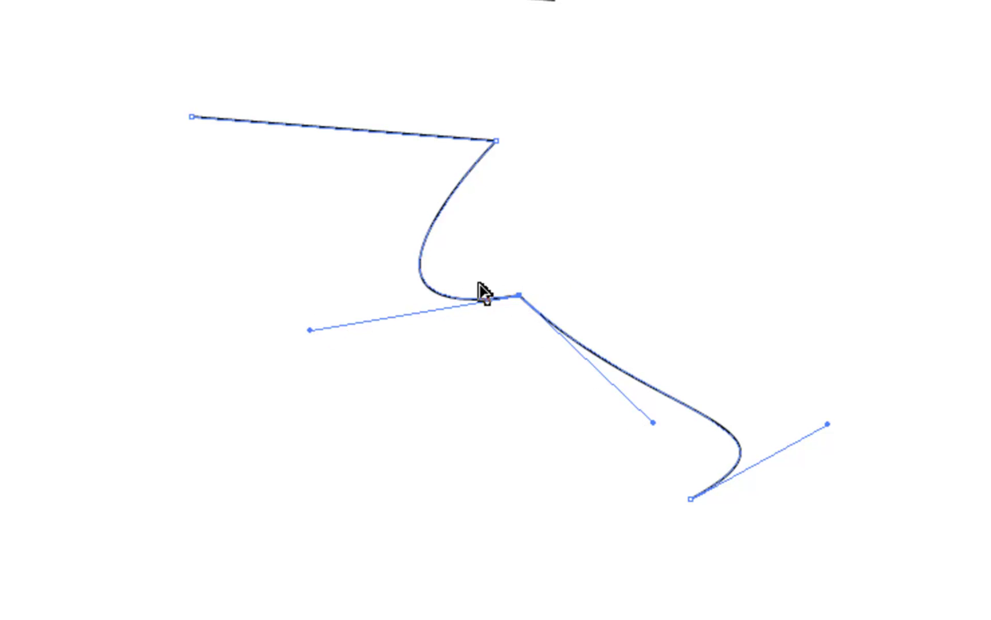
pyautogui.moveTo(653, 422); pyautogui.dragTo(419, 456)
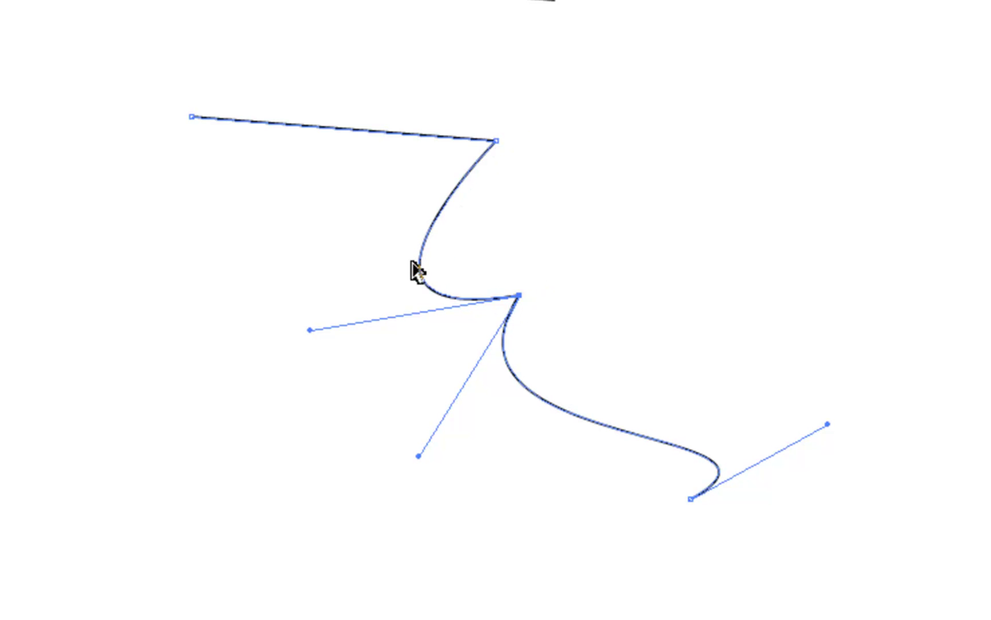
# Step: Move the middle anchor's outgoing handle back to the upper right, in line with its left handle
pyautogui.click(514, 296)
pyautogui.moveTo(418, 455); pyautogui.dragTo(736, 258)
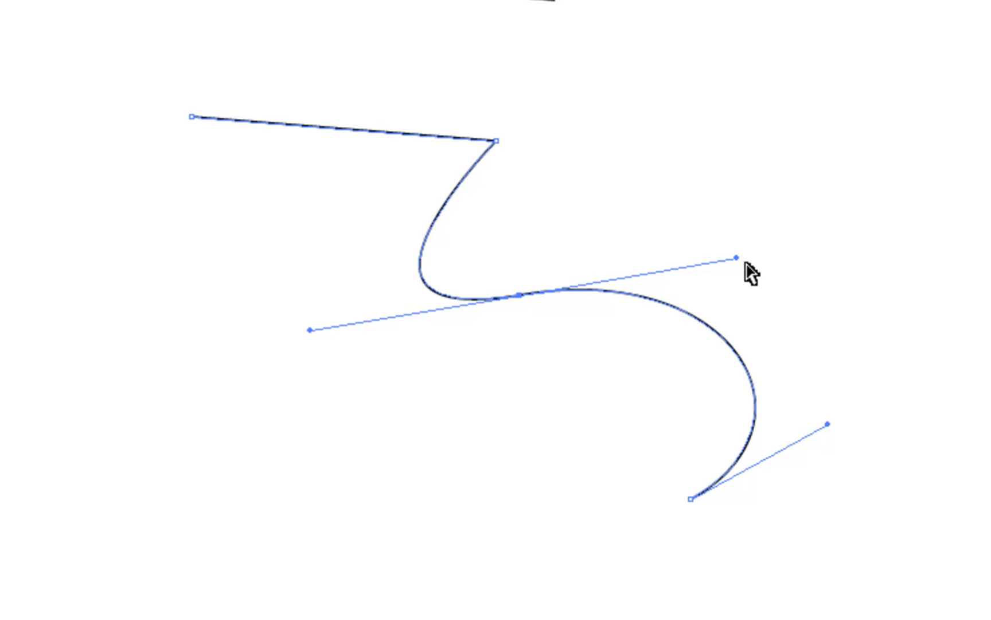
# Step: Swing the middle anchor's right handle to the lower right and redraw both handles as a smooth pair rising to the upper right
pyautogui.moveTo(737, 259); pyautogui.dragTo(715, 389)
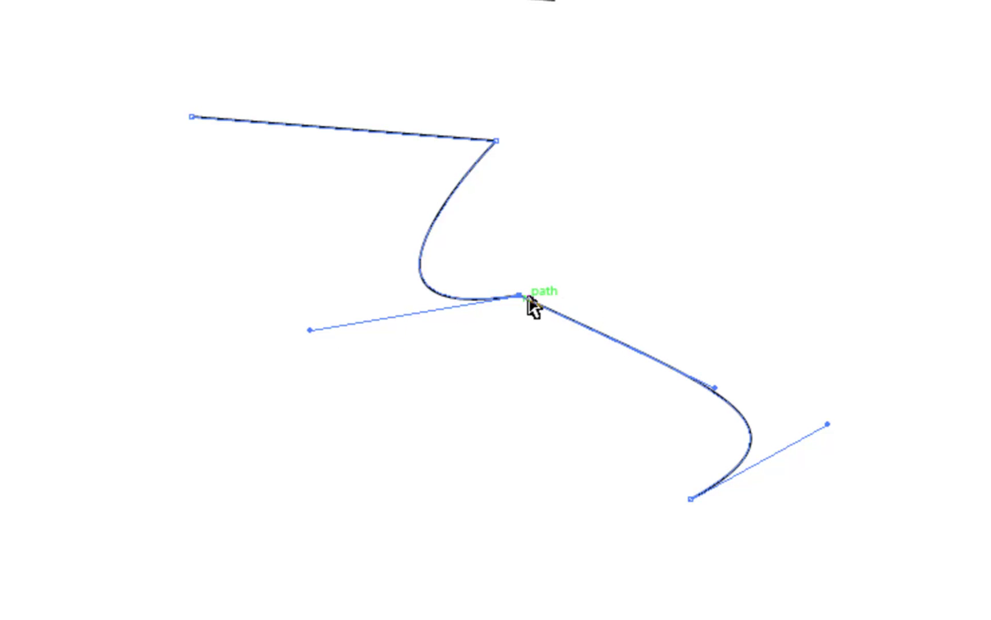
pyautogui.press('p')
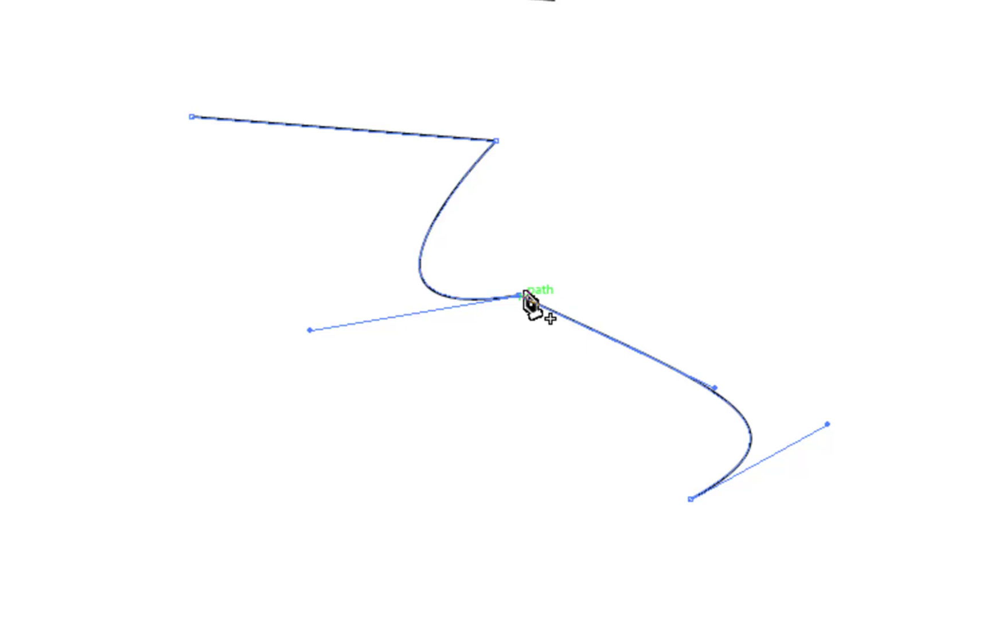
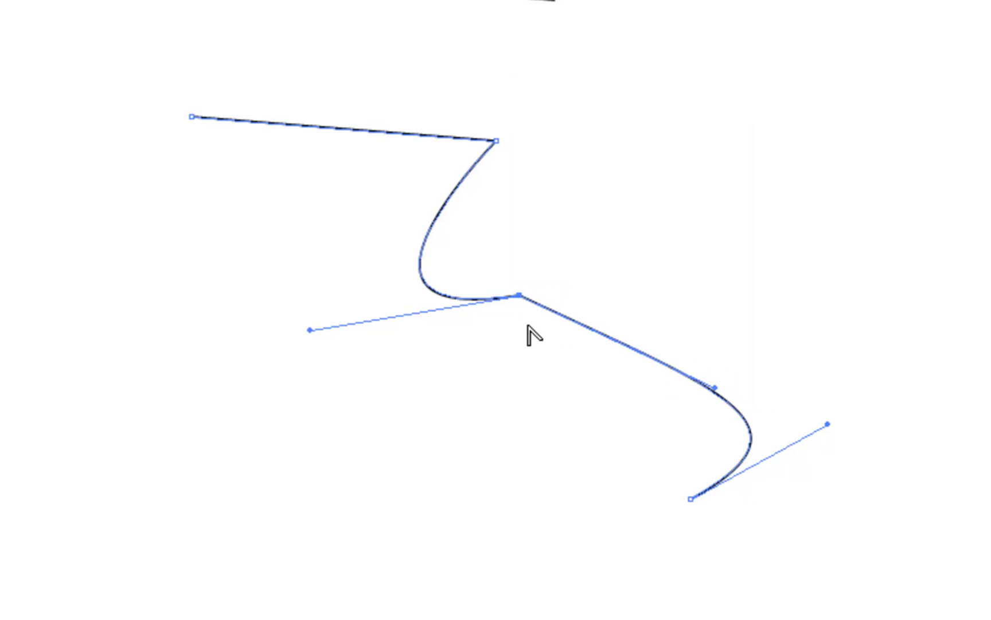
pyautogui.click(519, 295)
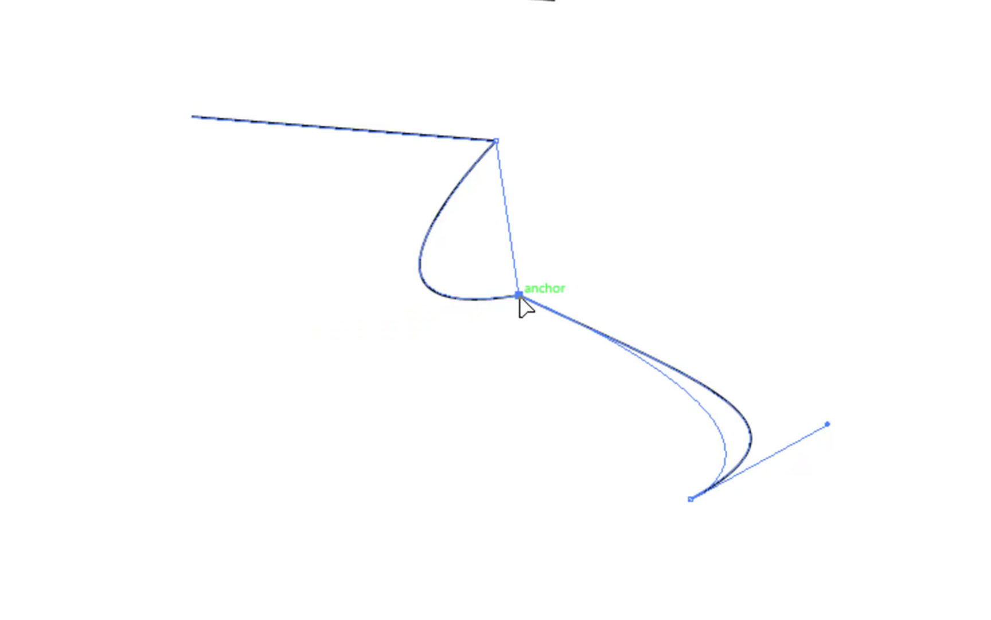
pyautogui.moveTo(519, 295); pyautogui.dragTo(751, 258)
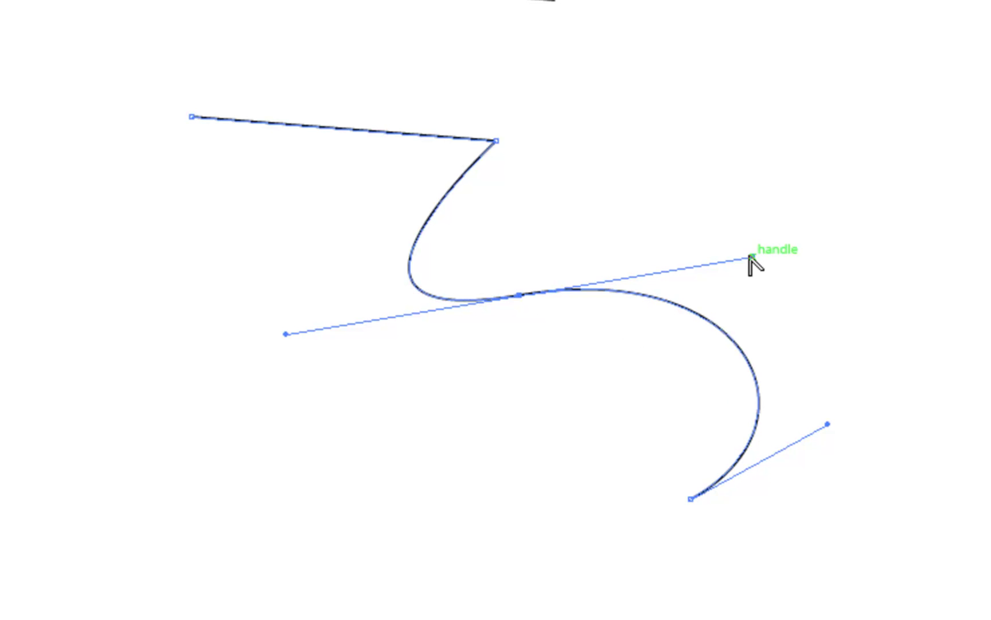
# Step: Reset the middle anchor's handles, pull out a shorter smooth pair sloping gently down to the right, and deselect the path
pyautogui.click(518, 295)
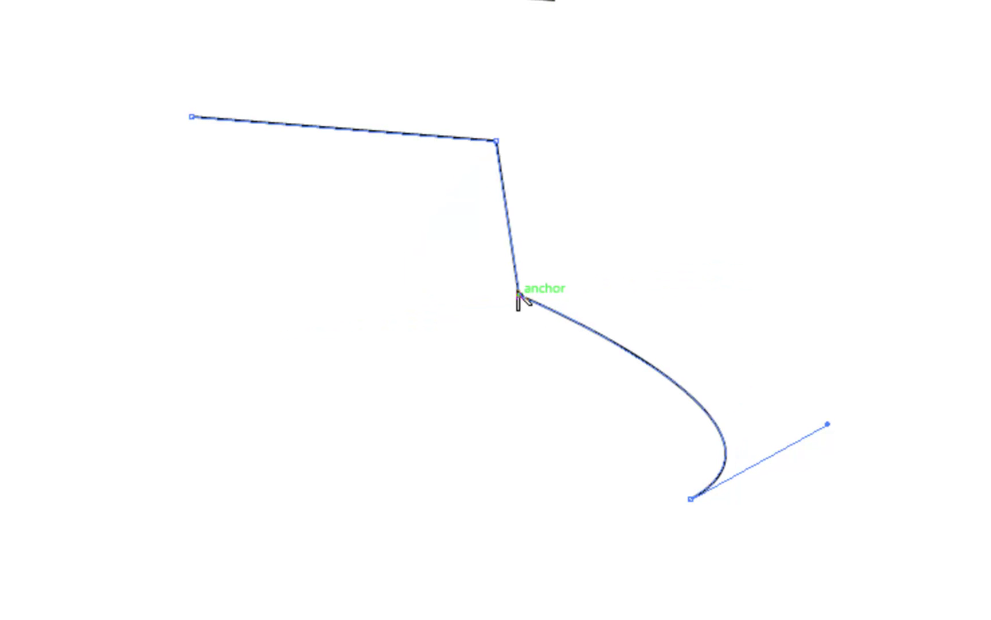
pyautogui.moveTo(519, 296); pyautogui.dragTo(649, 245)
pyautogui.moveTo(310, 378); pyautogui.dragTo(383, 274)
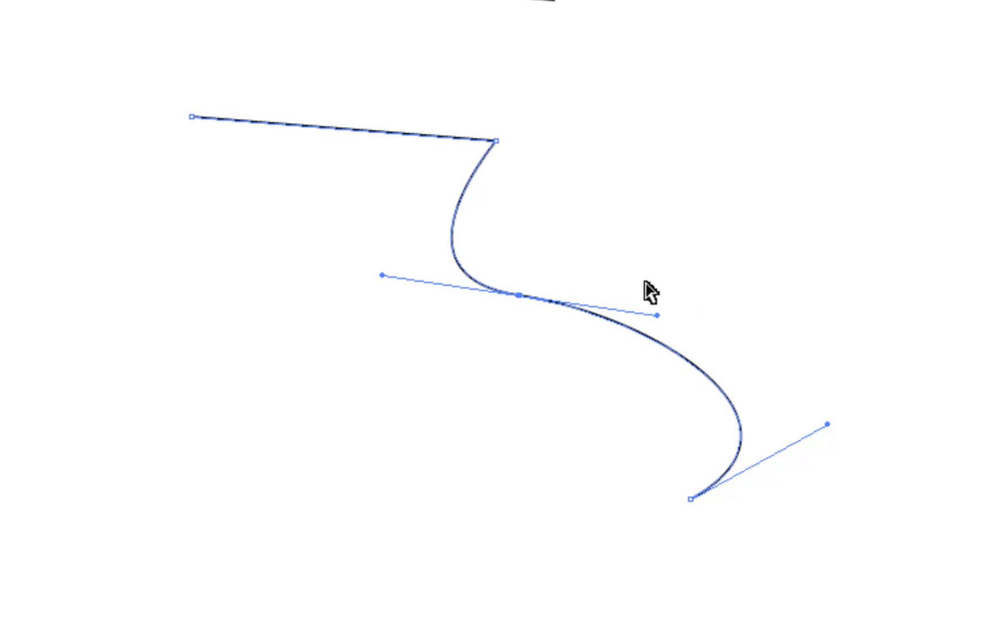
pyautogui.click(727, 294)
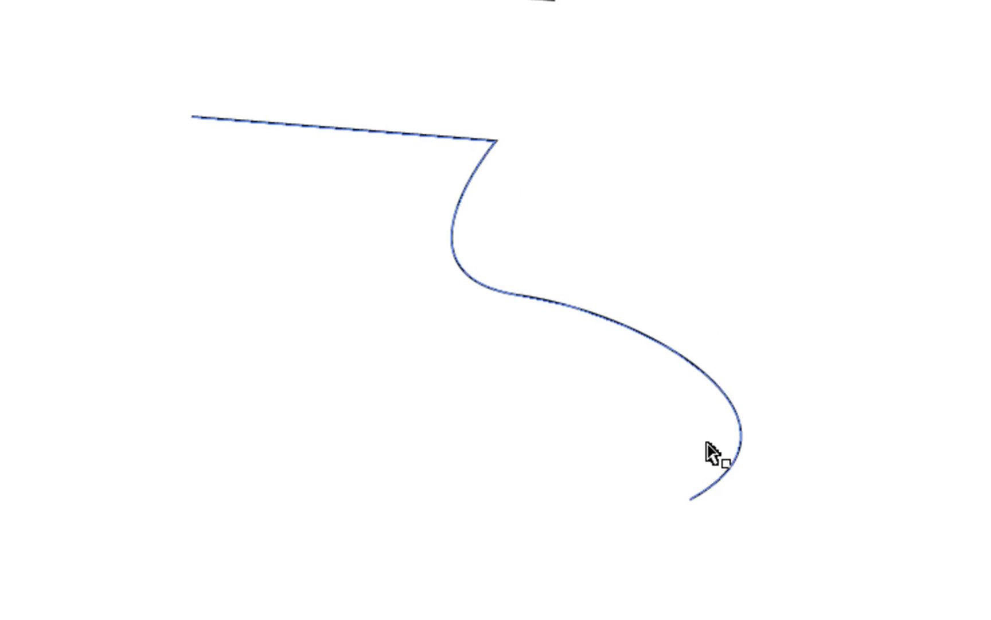
pyautogui.press('p')
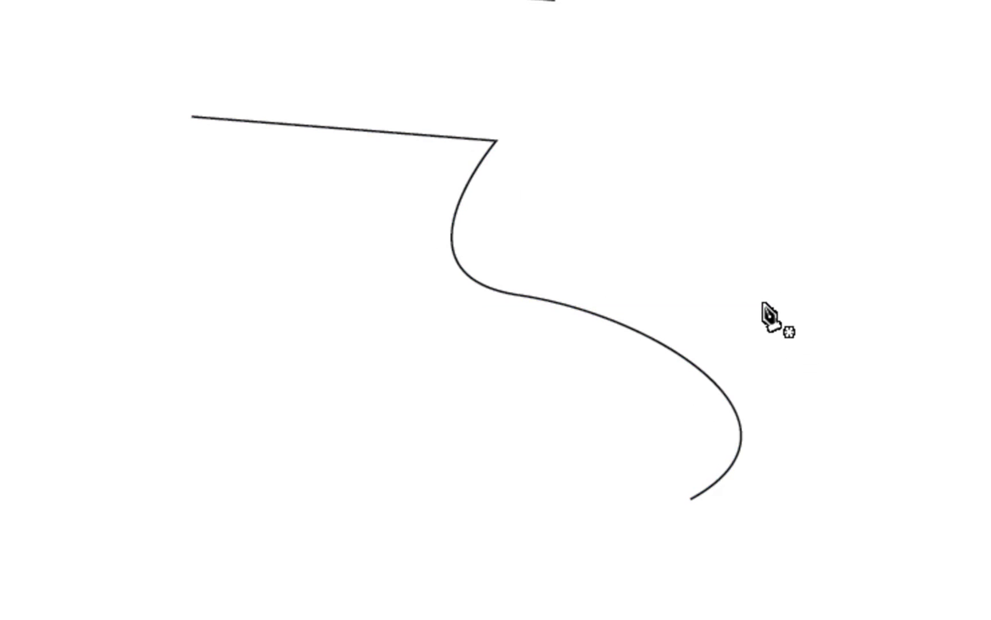
pyautogui.moveTo(796, 325); pyautogui.dragTo(824, 398)
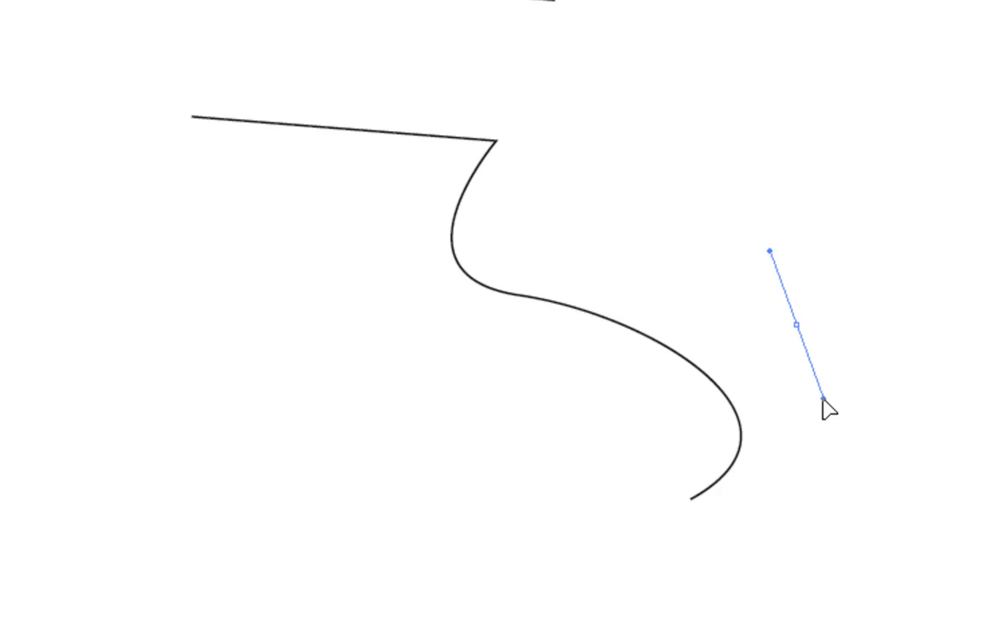
pyautogui.moveTo(850, 468); pyautogui.dragTo(930, 460)
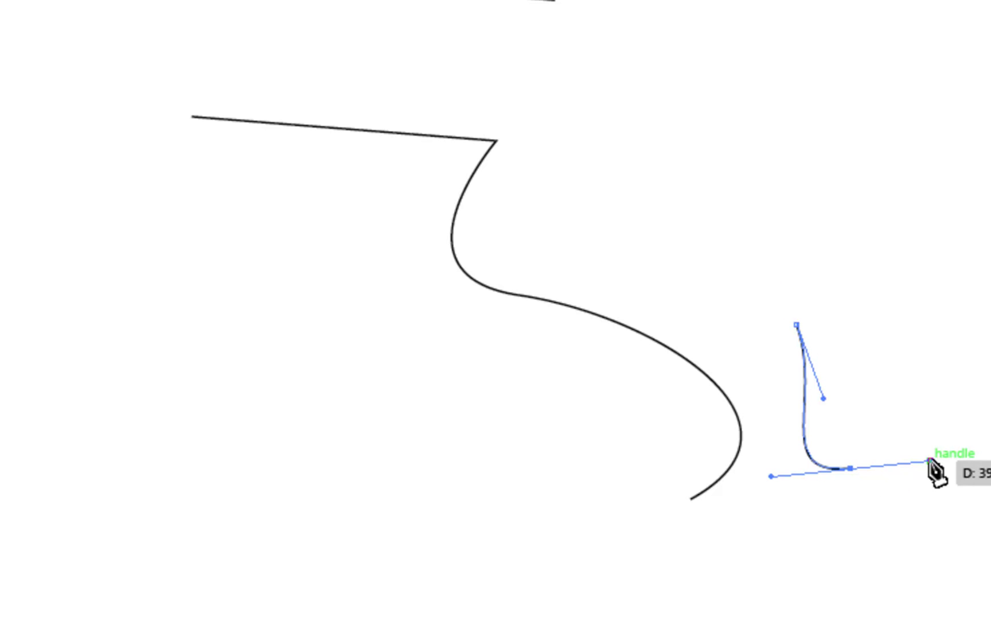
pyautogui.hotkey('ctrl', 'z')
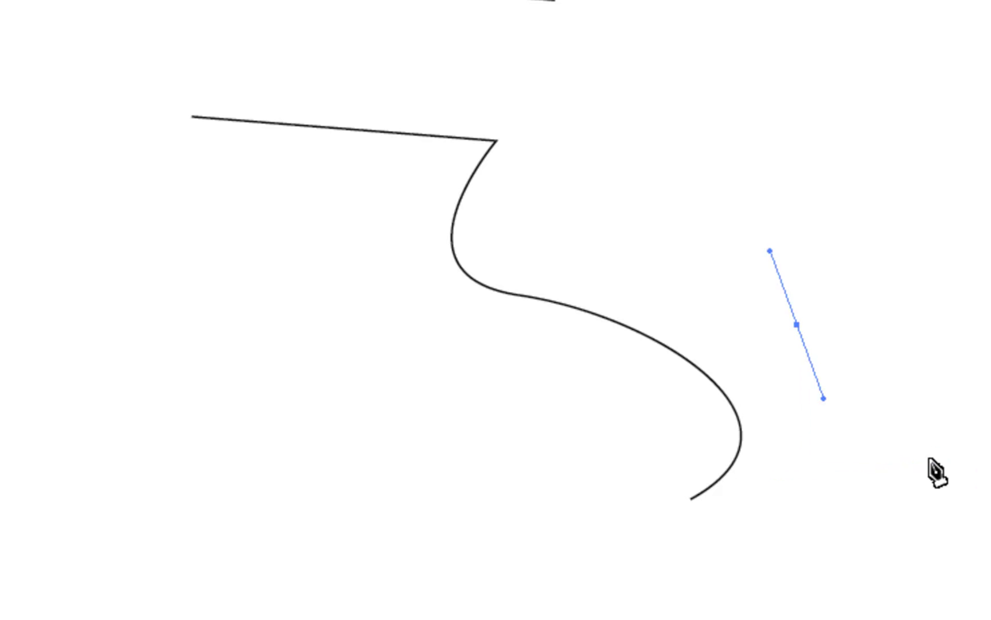
pyautogui.hotkey('ctrl', 'z')
pyautogui.press('v')
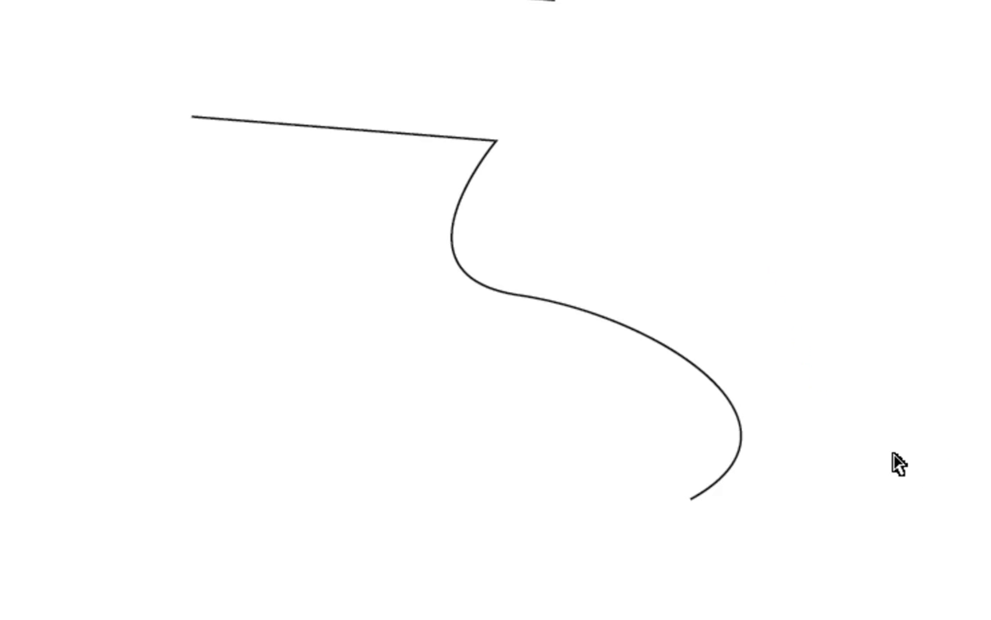
pyautogui.press('p')
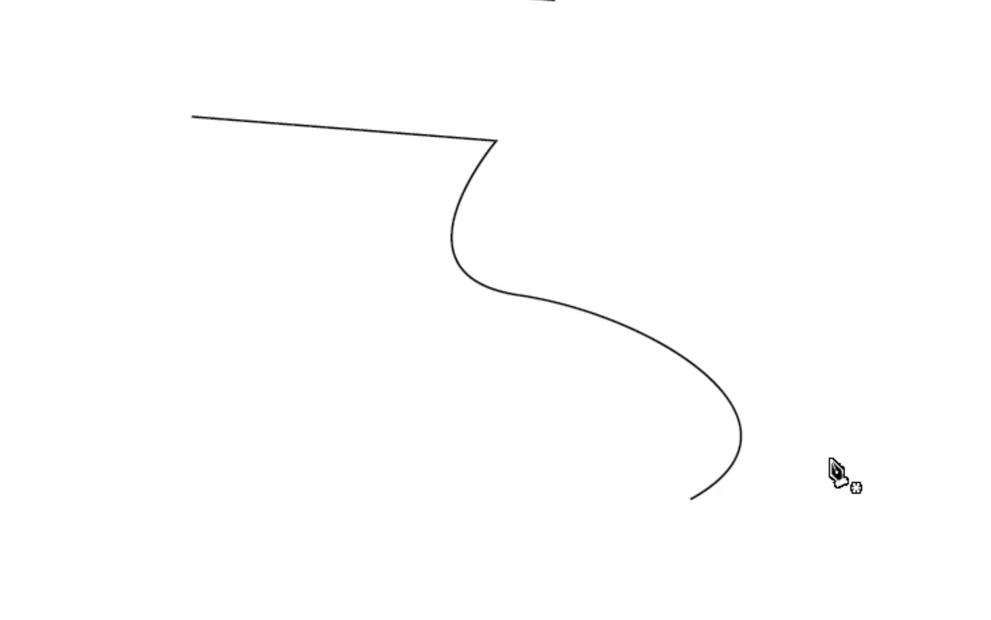
pyautogui.press('v')
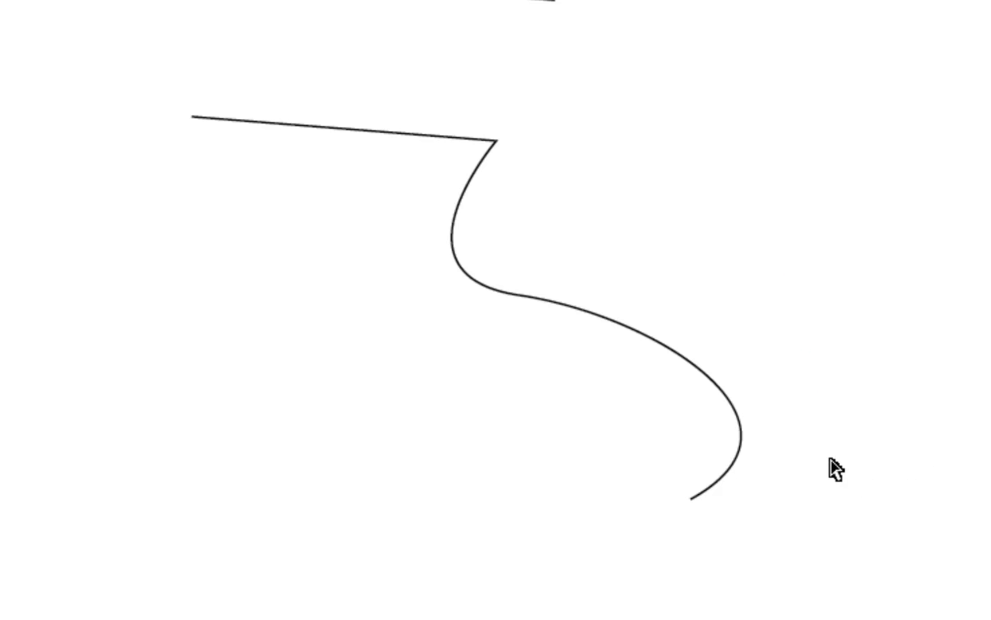
# Step: Reselect the path and extend it from its lower end anchor with two curved Pen segments toward the lower left
pyautogui.click(738, 461)
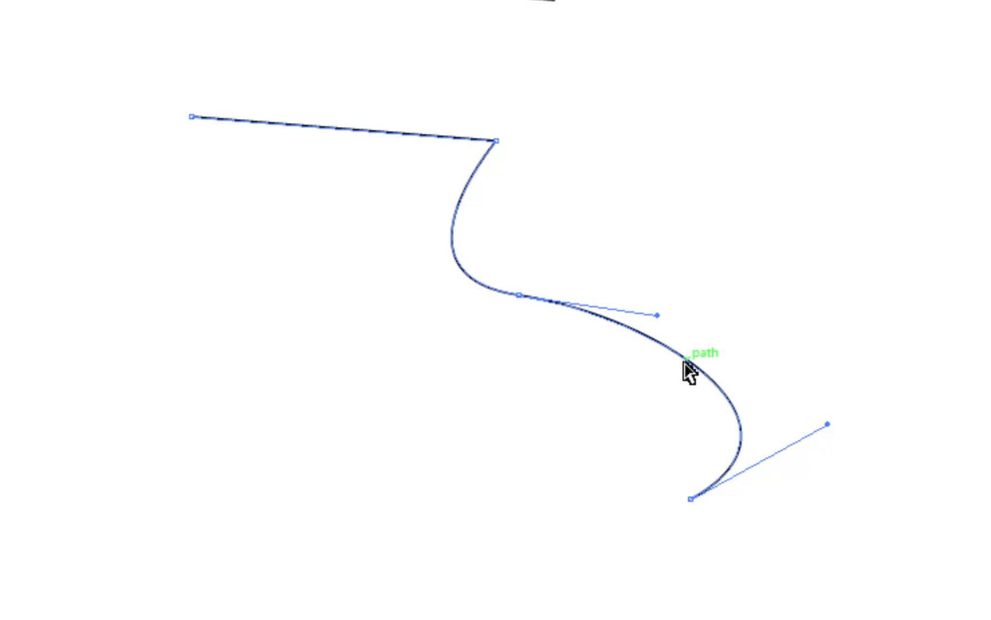
pyautogui.press('p')
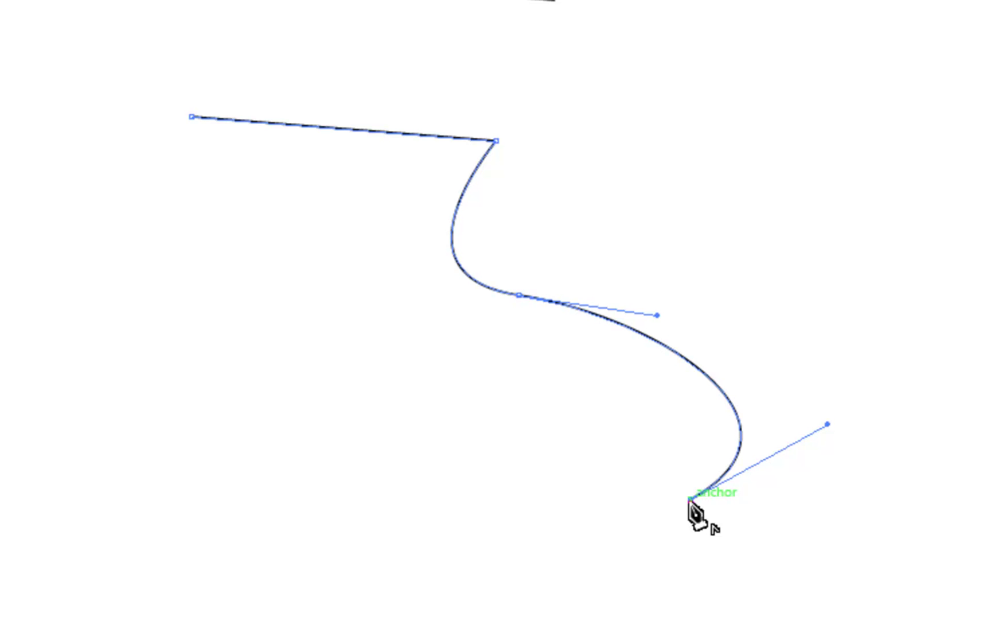
pyautogui.moveTo(692, 499); pyautogui.dragTo(483, 522)
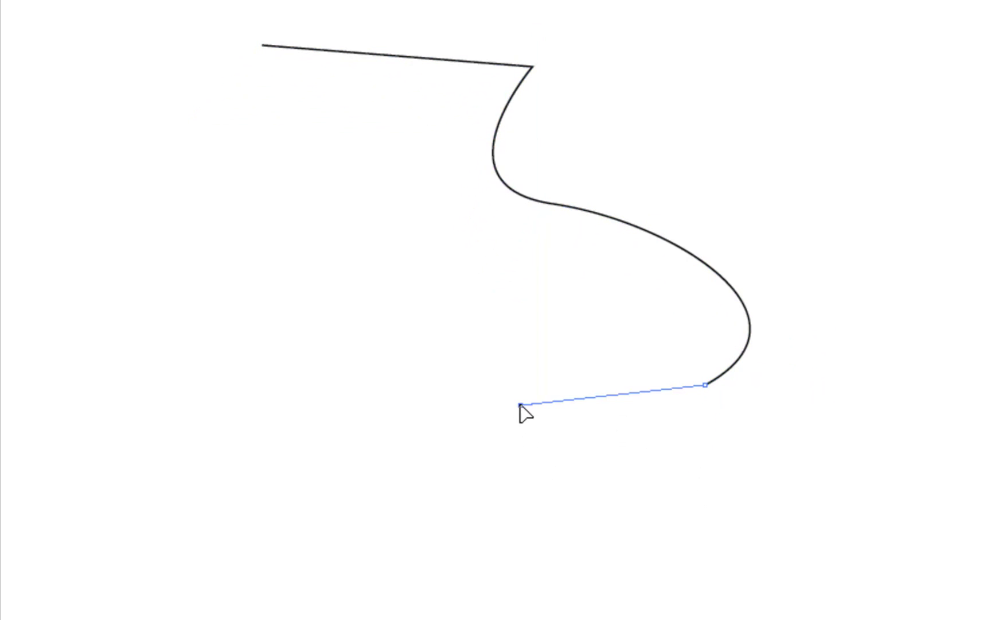
pyautogui.moveTo(520, 405); pyautogui.dragTo(405, 199)
pyautogui.moveTo(318, 437); pyautogui.dragTo(375, 576)
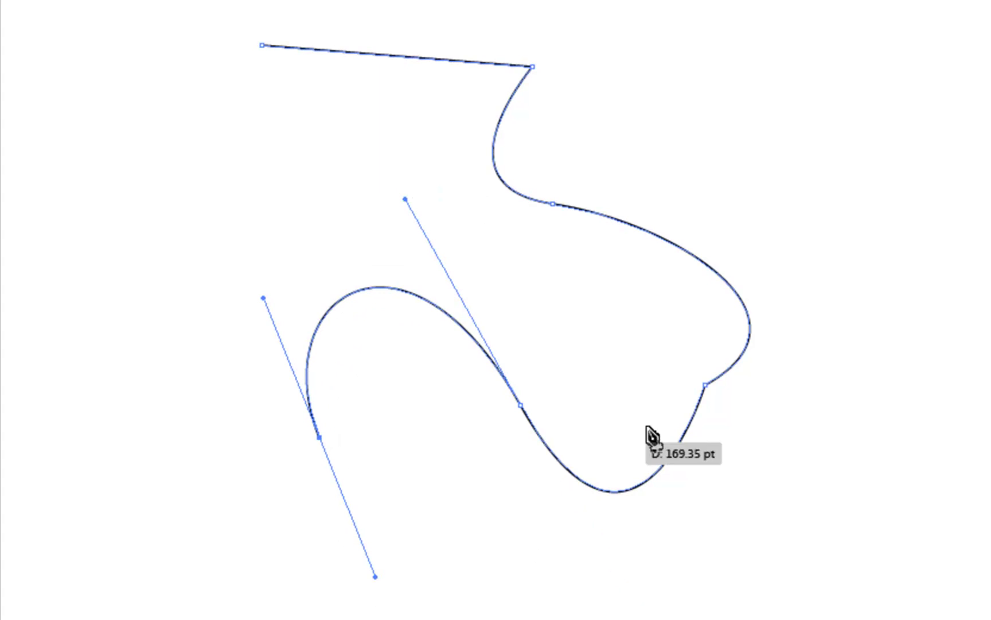
# Step: Select the corner anchor where the extension begins, lengthen its right handle, and swing that handle to the upper left
pyautogui.keyDown('ctrl'); pyautogui.click(706, 385); pyautogui.keyUp('ctrl')
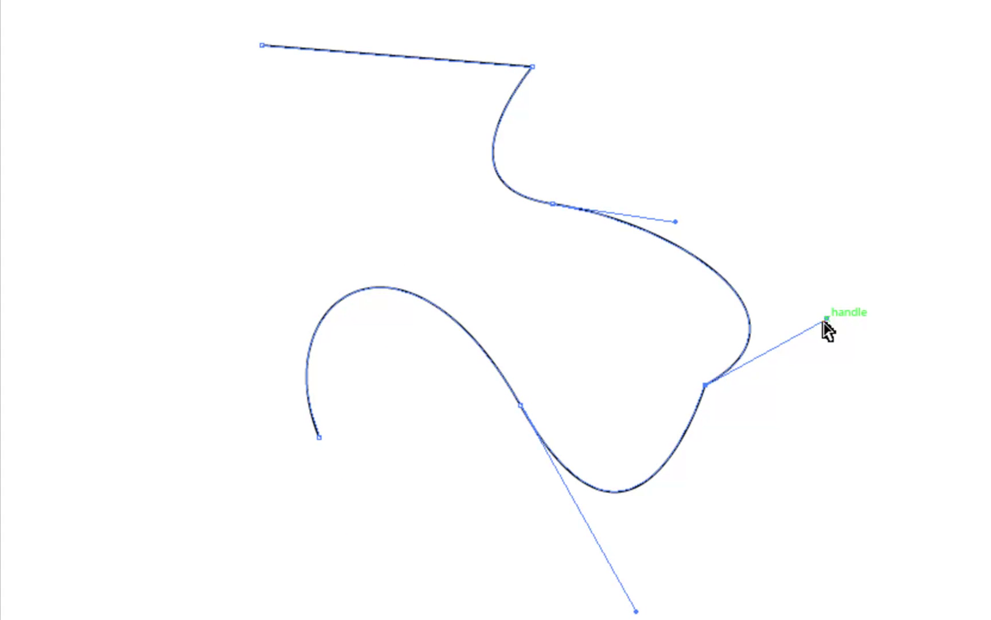
pyautogui.moveTo(828, 318); pyautogui.dragTo(884, 310)
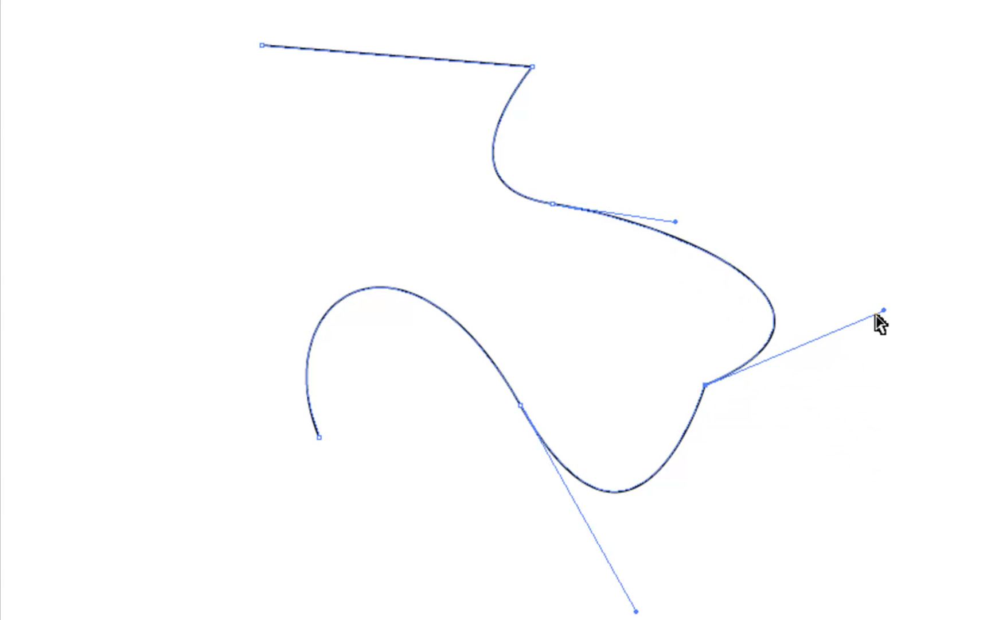
pyautogui.moveTo(886, 311); pyautogui.dragTo(504, 268)
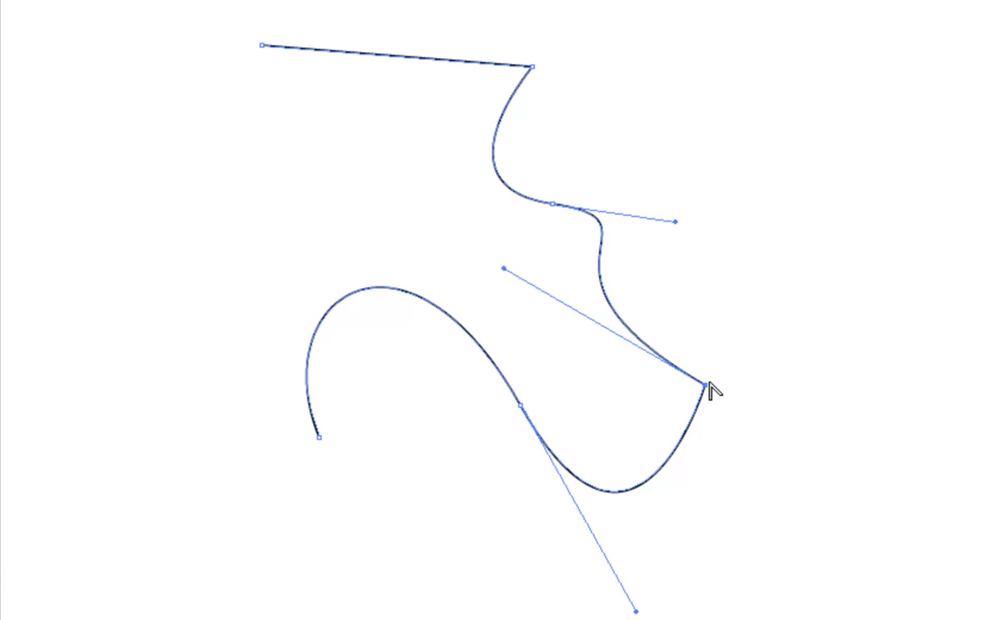
# Step: Convert that corner anchor to a smooth point and rotate its handles nearly horizontal, with the upper curve's handle pointing left
pyautogui.moveTo(705, 384); pyautogui.dragTo(598, 360)
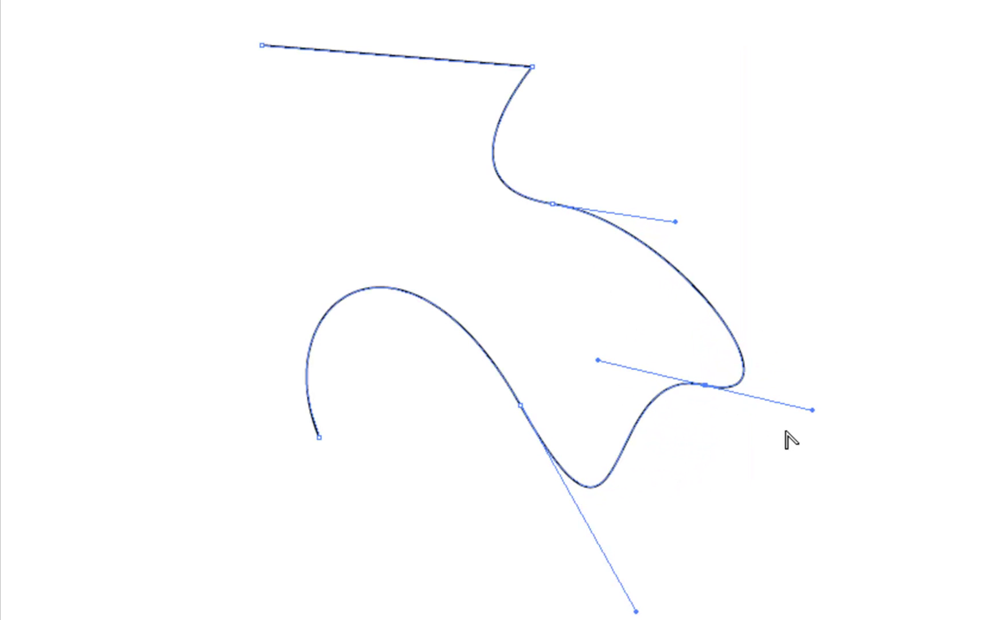
pyautogui.press('p')
pyautogui.press('a')
pyautogui.moveTo(813, 410); pyautogui.dragTo(590, 376)
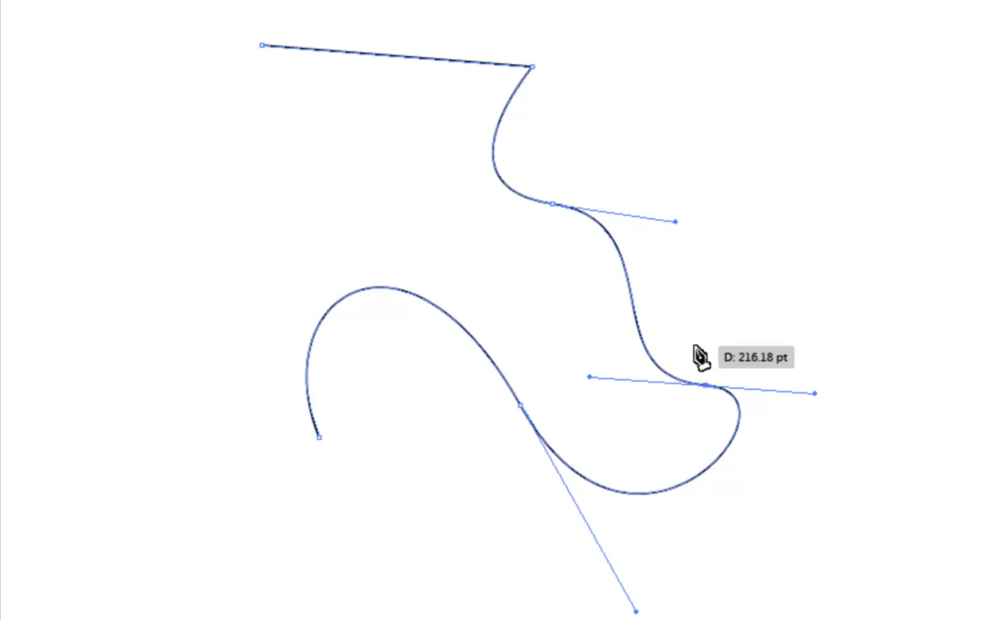
pyautogui.press('a')
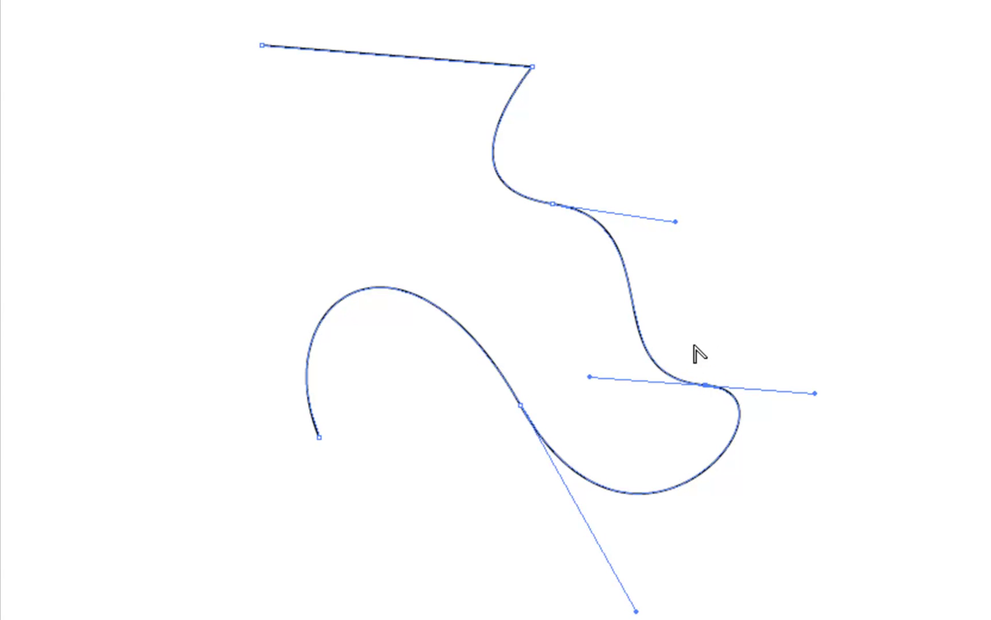
# Step: Add an anchor point midway along the curve between the middle anchor and the smoothed anchor below it
pyautogui.press('p')
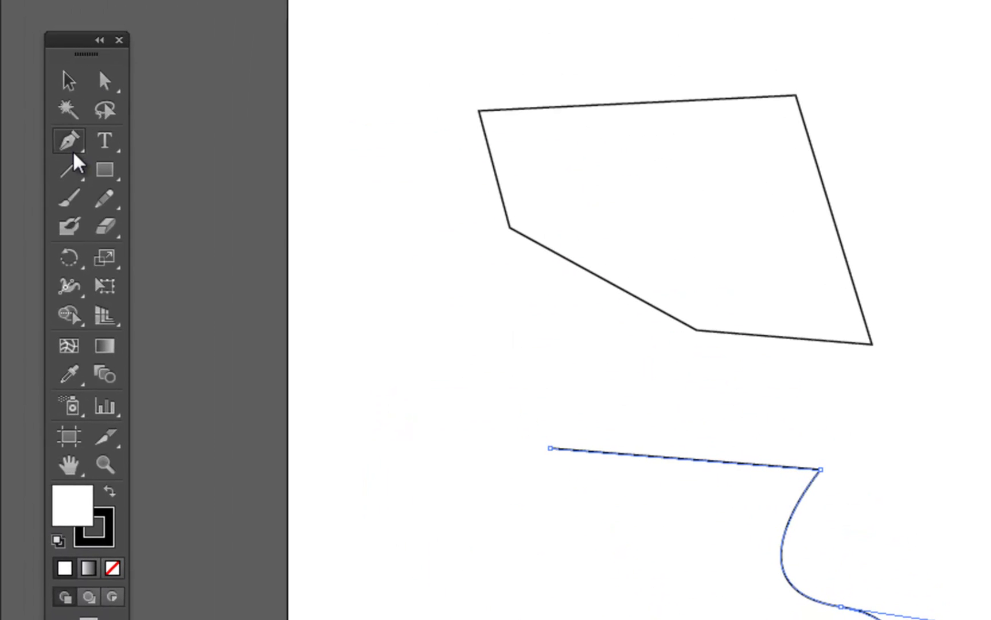
pyautogui.moveTo(74, 154); pyautogui.dragTo(246, 201)
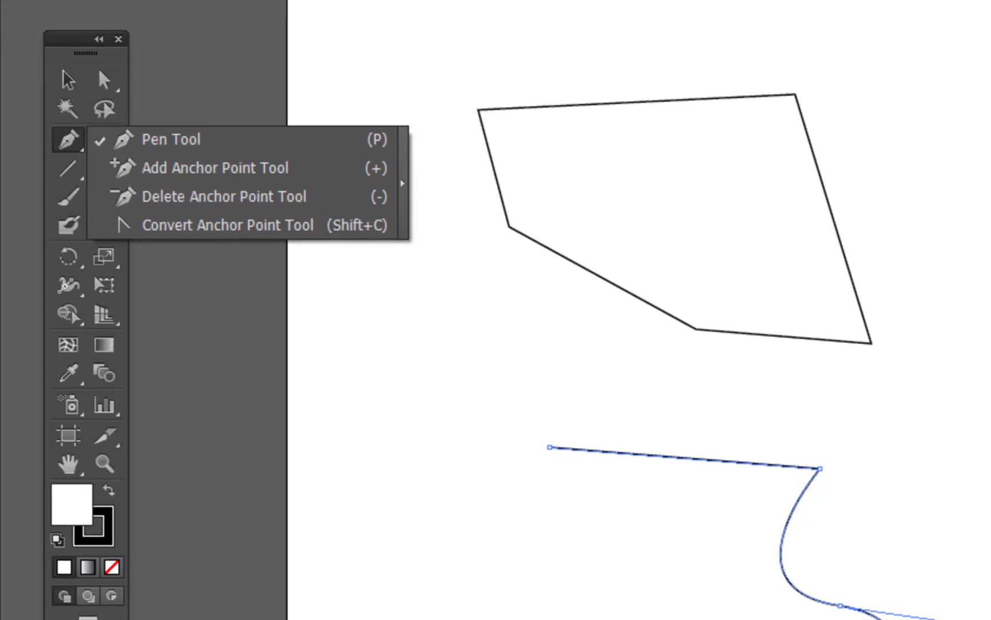
pyautogui.click(155, 182)
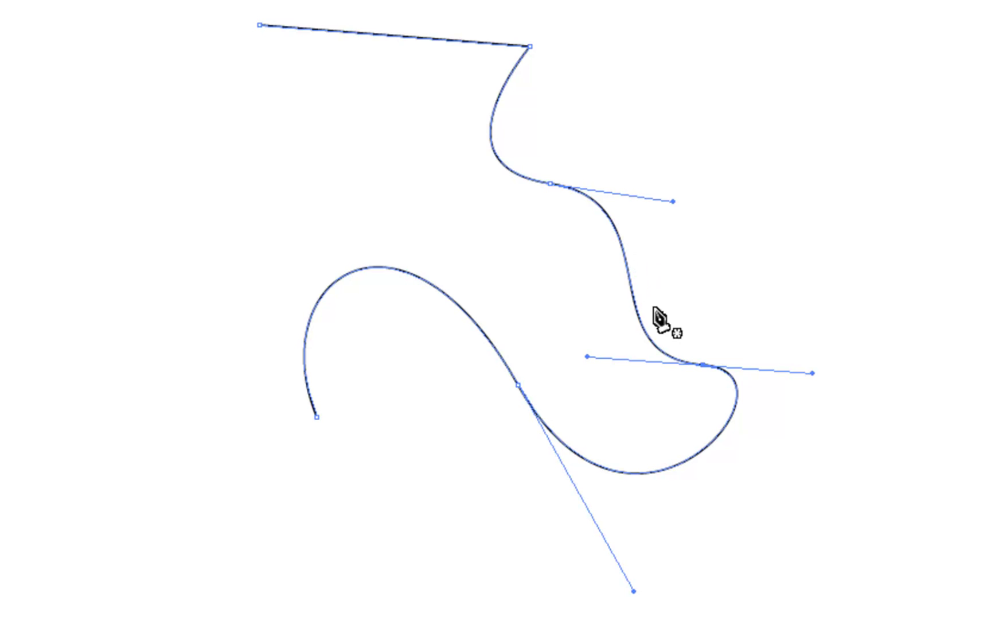
pyautogui.click(631, 287)
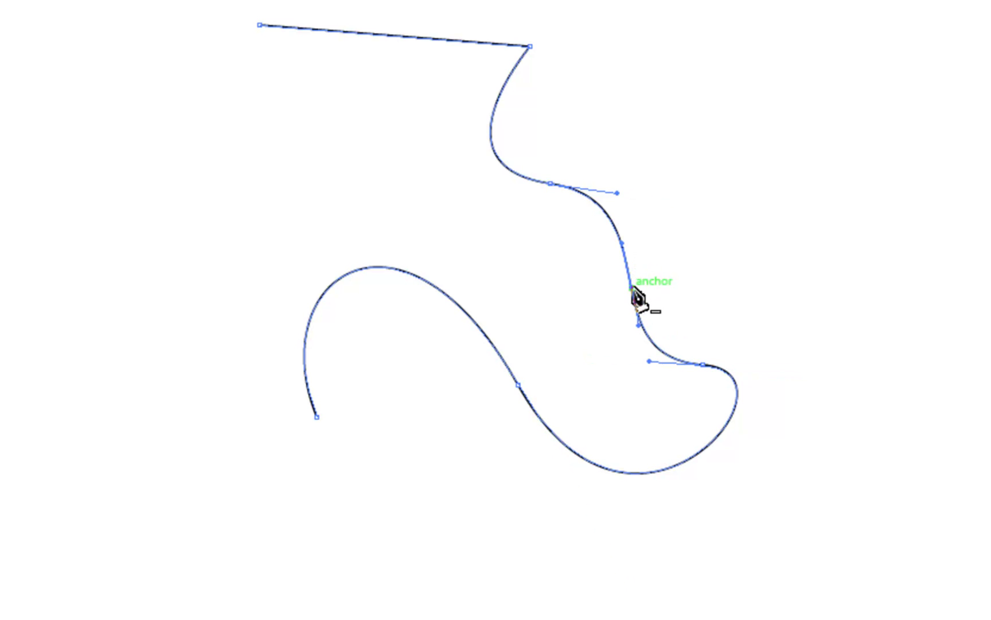
# Step: Swing the added anchor's upper handle out to the upper right and delete that anchor from the path
pyautogui.press('a')
pyautogui.moveTo(623, 244); pyautogui.dragTo(706, 195)
pyautogui.press('p')
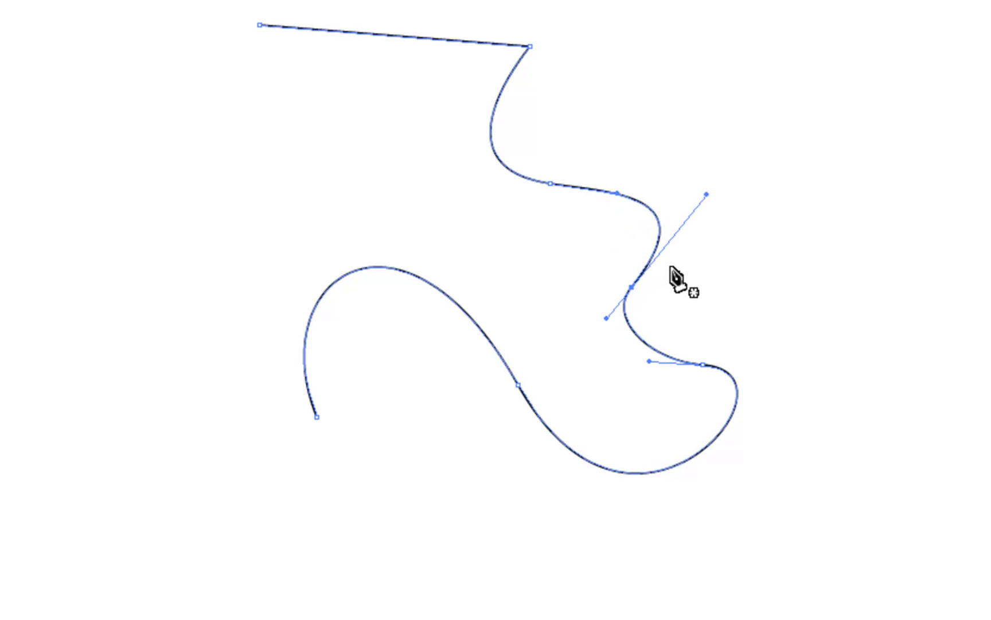
pyautogui.click(631, 288)
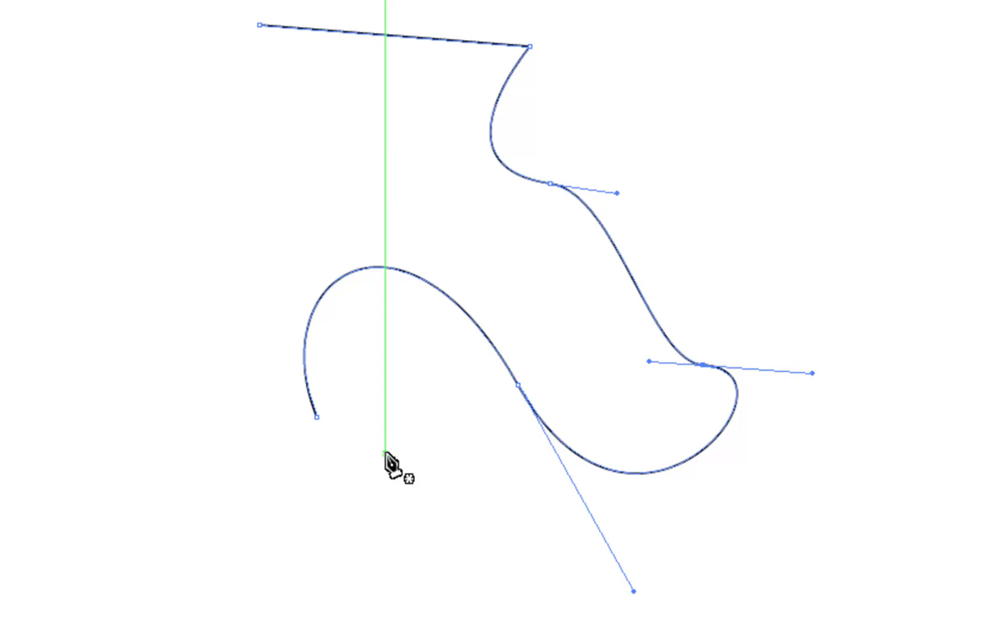
# Step: Extend the path from its lower-left end anchor with two curved segments and convert the joining corner anchor to a smooth point
pyautogui.click(316, 417)
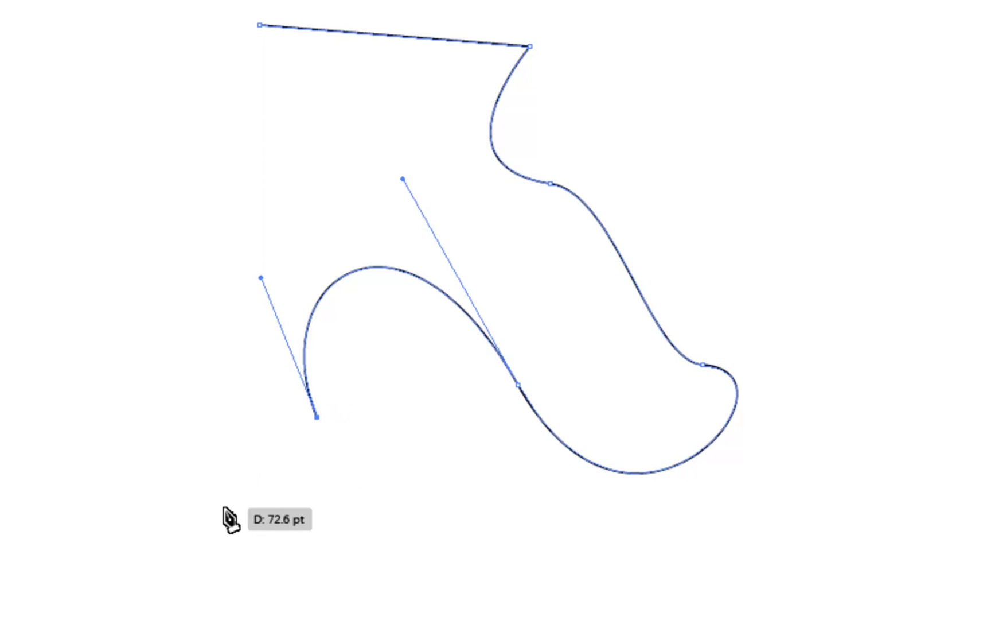
pyautogui.moveTo(189, 478); pyautogui.dragTo(113, 336)
pyautogui.moveTo(160, 178); pyautogui.dragTo(316, 122)
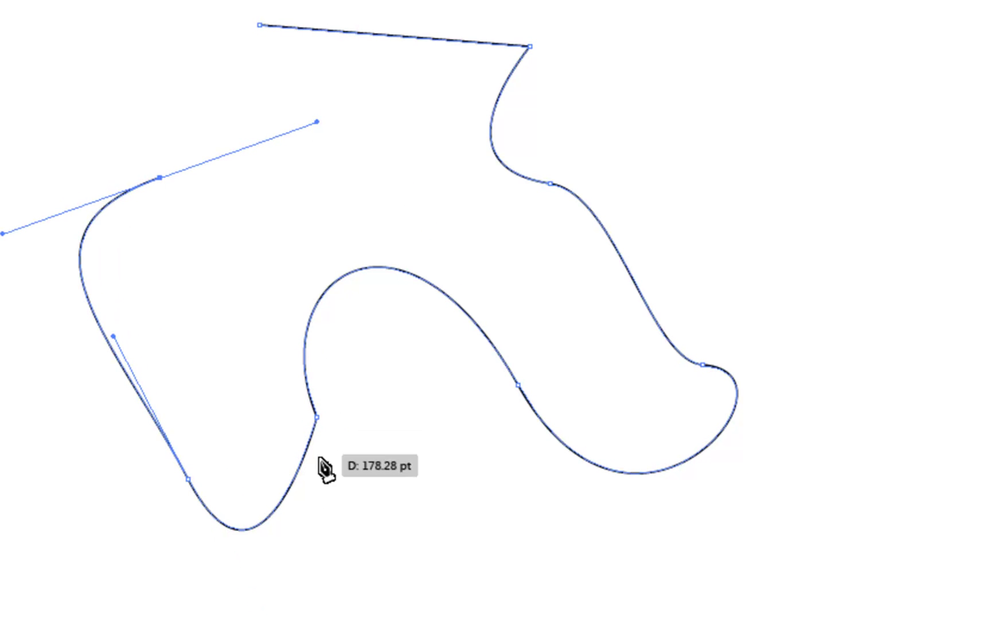
pyautogui.click(316, 417)
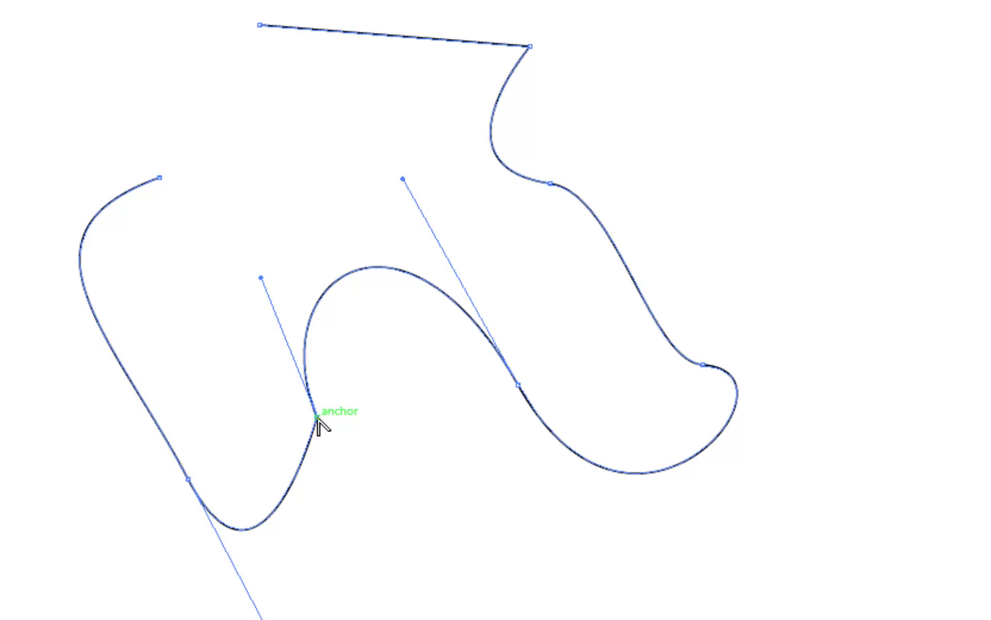
pyautogui.moveTo(317, 417); pyautogui.dragTo(351, 514)
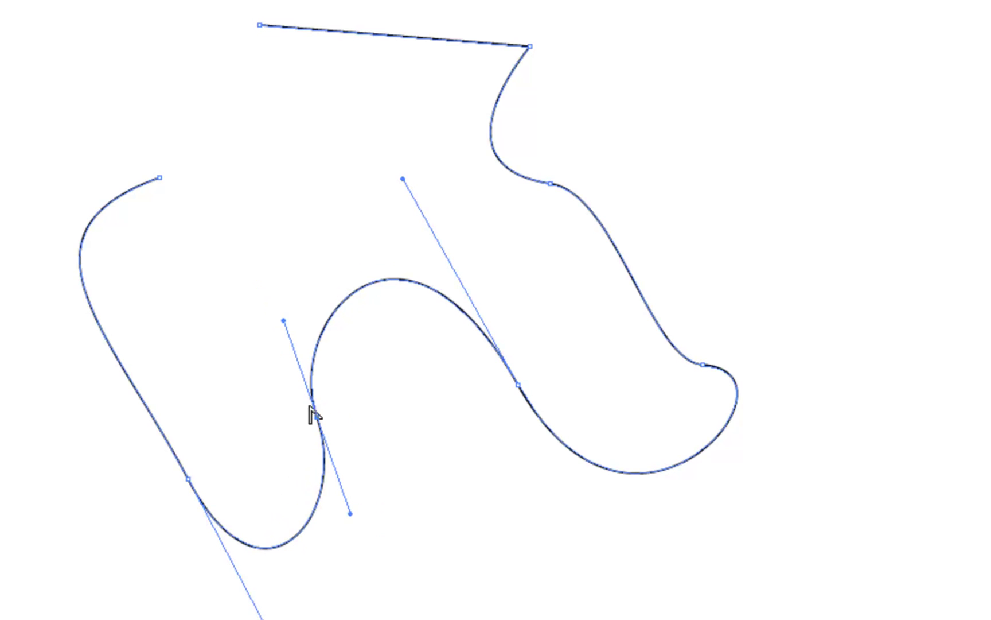
# Step: Close the curved path with the Pen tool by joining its upper-left end anchor to the free end of the straight top segment
pyautogui.press('p')
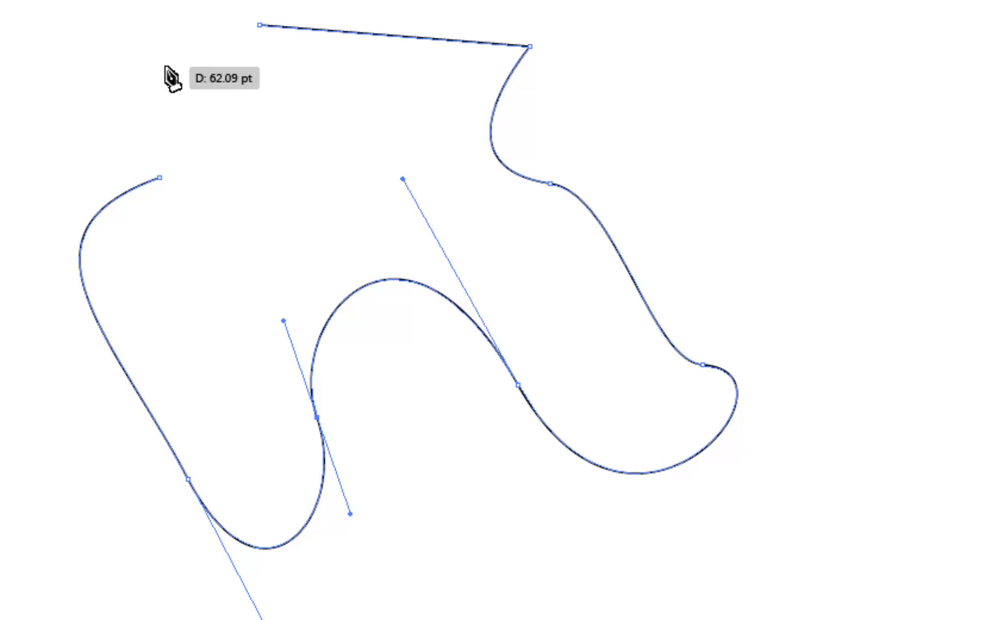
pyautogui.click(160, 179)
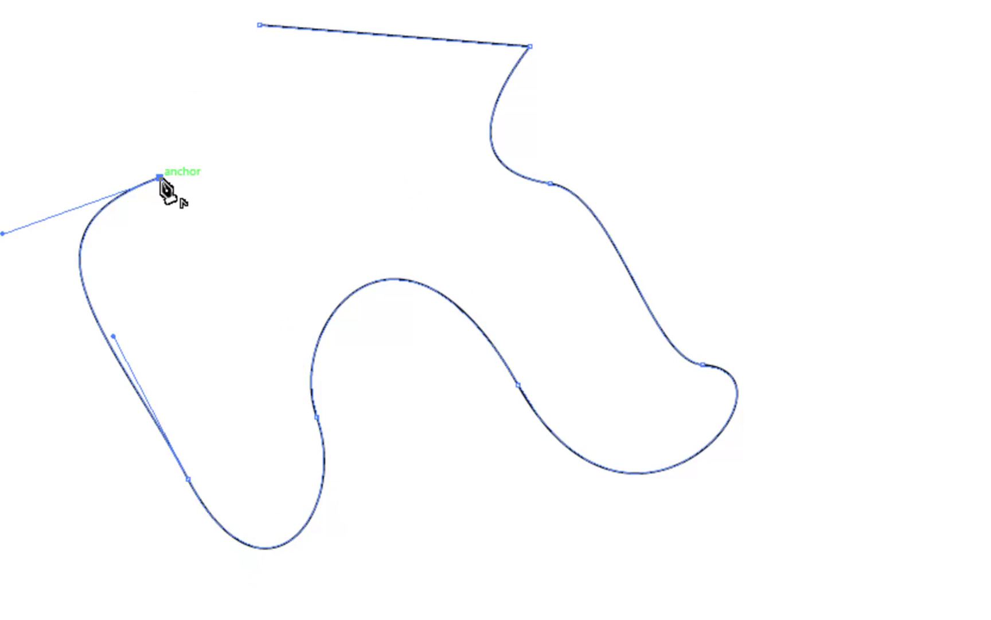
pyautogui.click(259, 25)
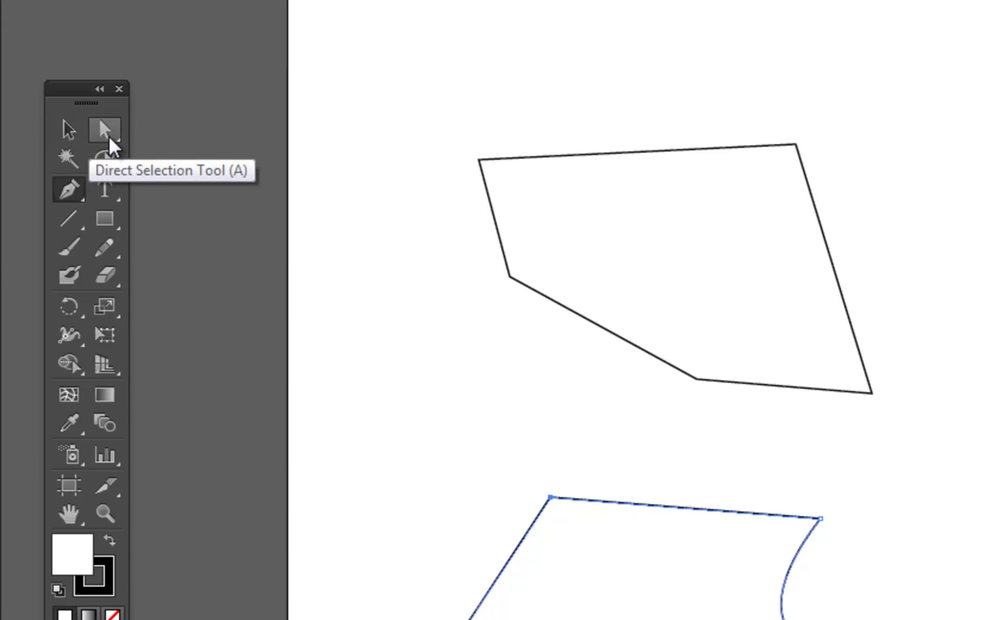
# Step: Draw a new open S-shaped Pen path with four smooth anchors beside the straight-sided polygon, ending in a deep U-shaped curve
pyautogui.moveTo(109, 136)
pyautogui.mouseDown()
pyautogui.moveTo(295, 133)
pyautogui.moveTo(106, 137)
pyautogui.mouseUp()
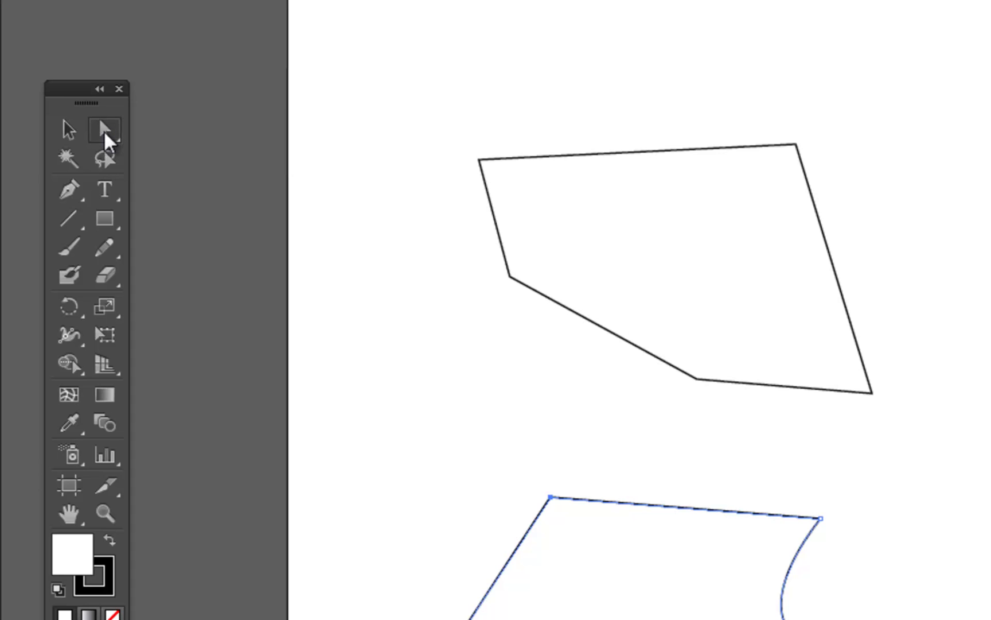
pyautogui.click(72, 188)
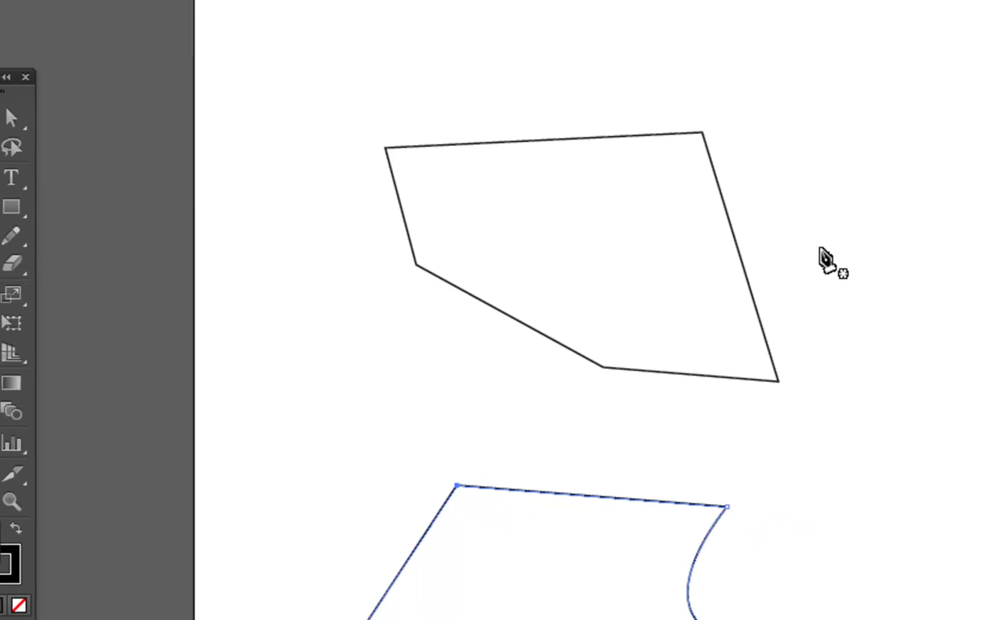
pyautogui.moveTo(578, 207); pyautogui.dragTo(677, 155)
pyautogui.moveTo(779, 263); pyautogui.dragTo(786, 368)
pyautogui.moveTo(679, 452)
pyautogui.mouseDown()
pyautogui.moveTo(658, 546)
pyautogui.moveTo(769, 618)
pyautogui.mouseUp()
pyautogui.moveTo(883, 349)
pyautogui.mouseDown()
pyautogui.moveTo(870, 164)
pyautogui.moveTo(882, 345)
pyautogui.mouseUp()
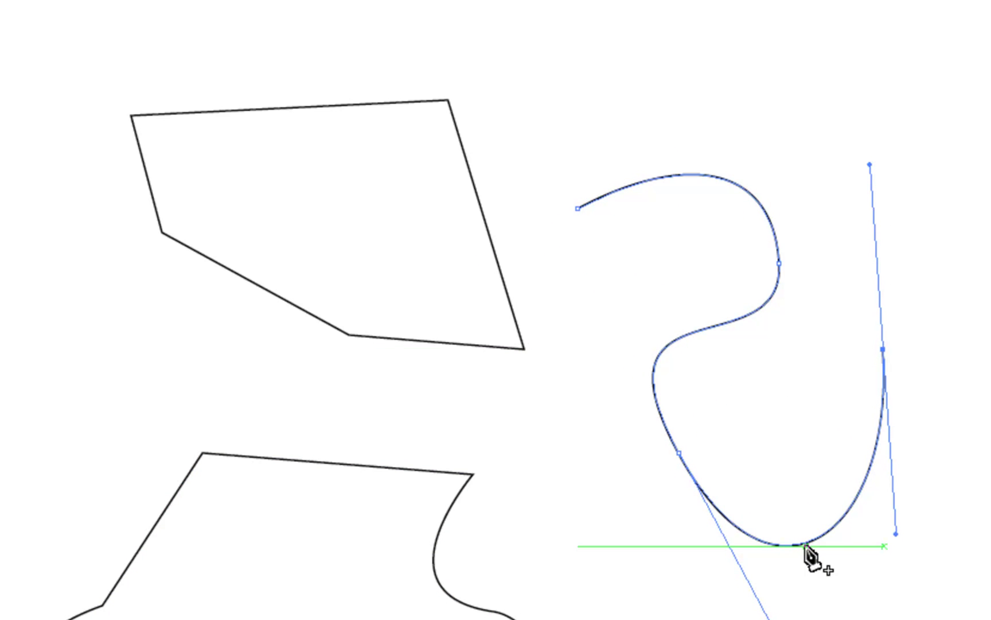
# Step: Add an anchor at the low point of the U-shaped curve, move it up into a peak and convert it to a corner
pyautogui.click(803, 545)
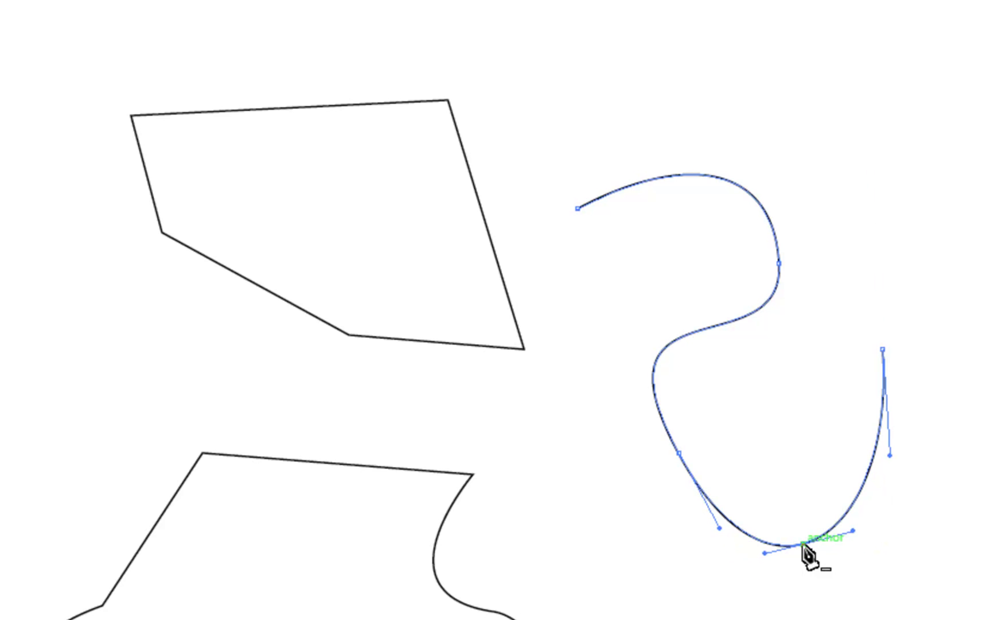
pyautogui.moveTo(803, 545); pyautogui.dragTo(803, 584)
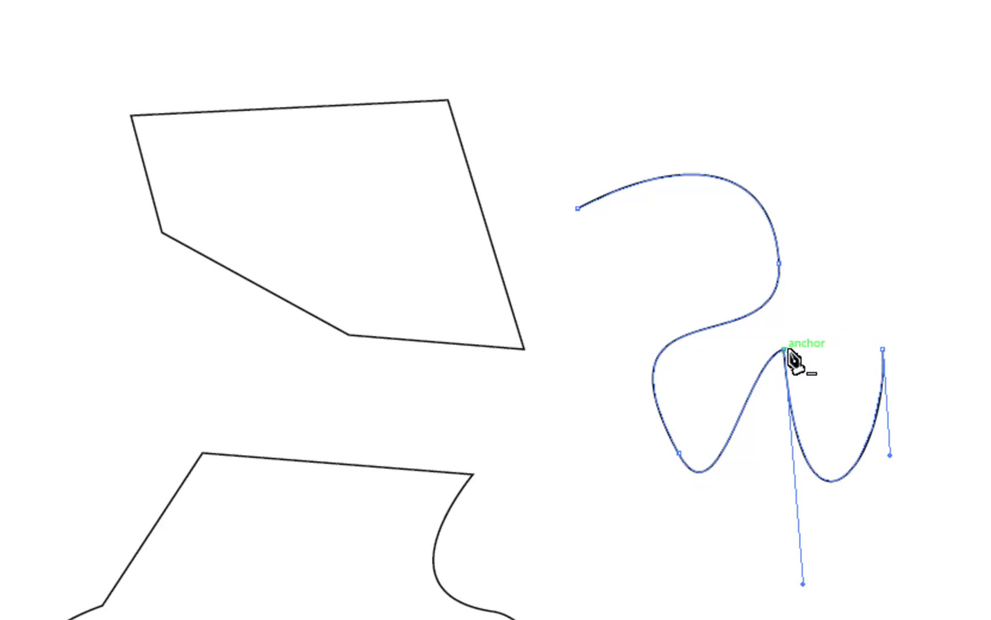
pyautogui.click(784, 350)
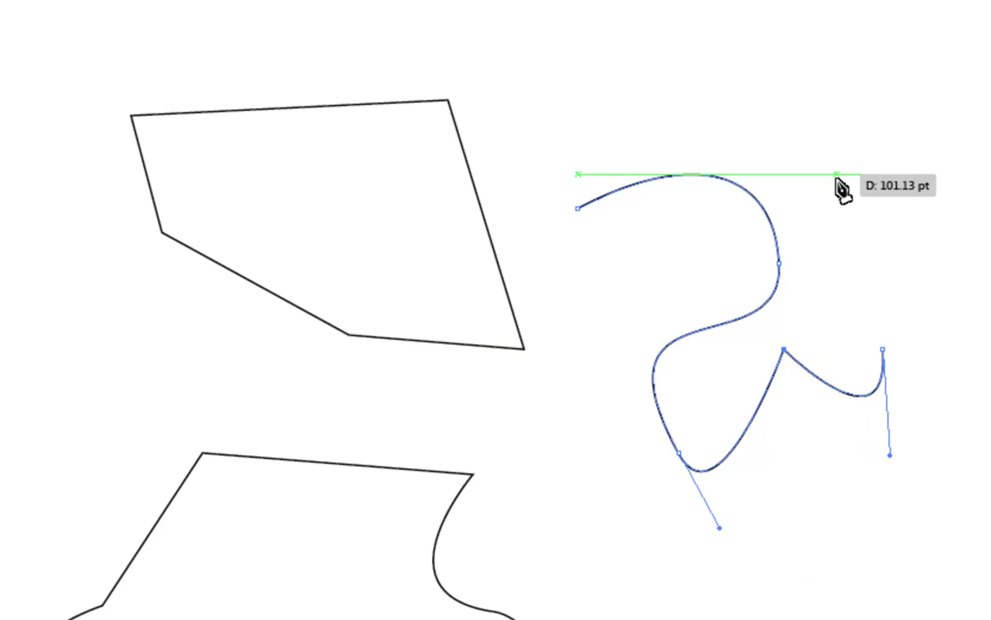
# Step: Extend the path over the top with two curved segments, close it at its starting anchor and deselect it
pyautogui.moveTo(840, 140); pyautogui.dragTo(704, 58)
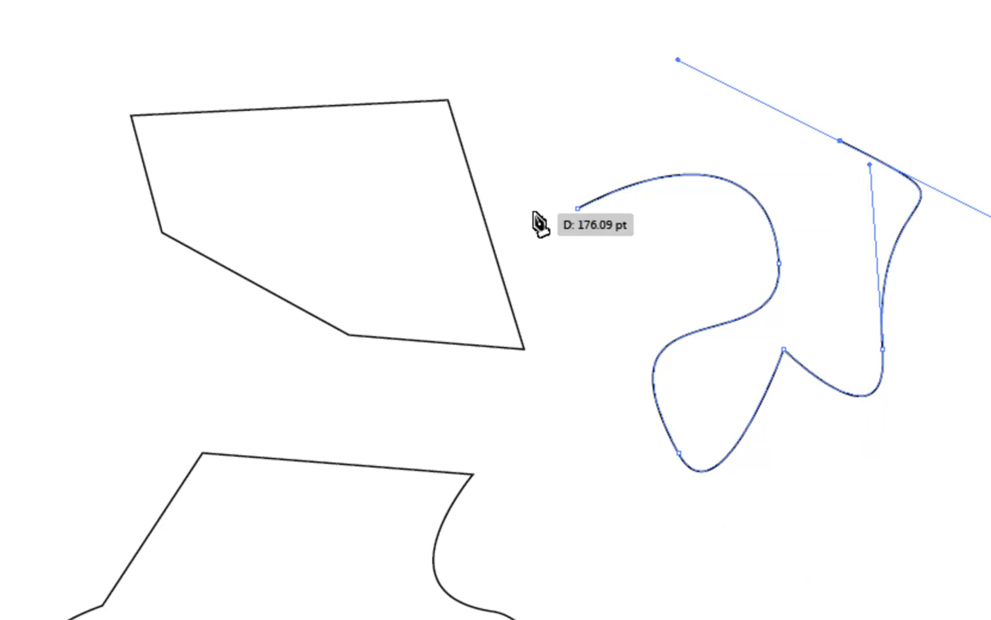
pyautogui.moveTo(541, 117); pyautogui.dragTo(556, 208)
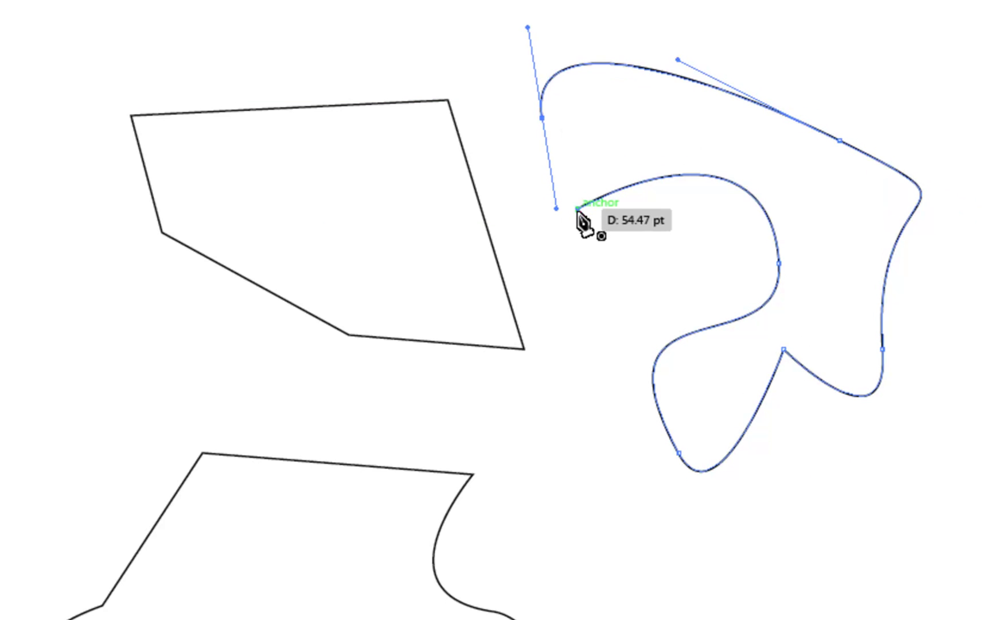
pyautogui.click(578, 210)
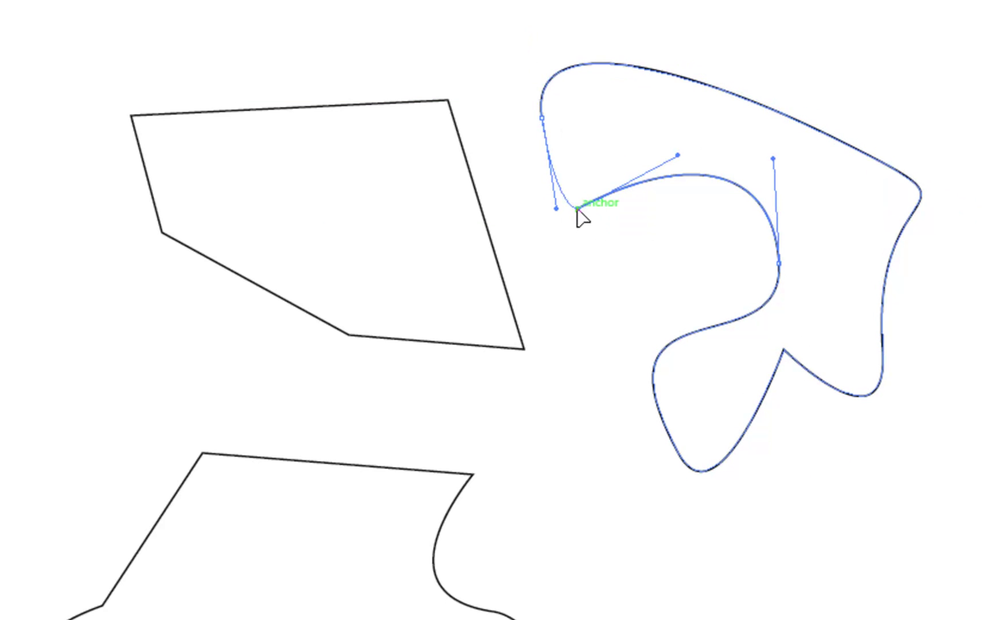
pyautogui.keyDown('ctrl'); pyautogui.click(607, 525); pyautogui.keyUp('ctrl')
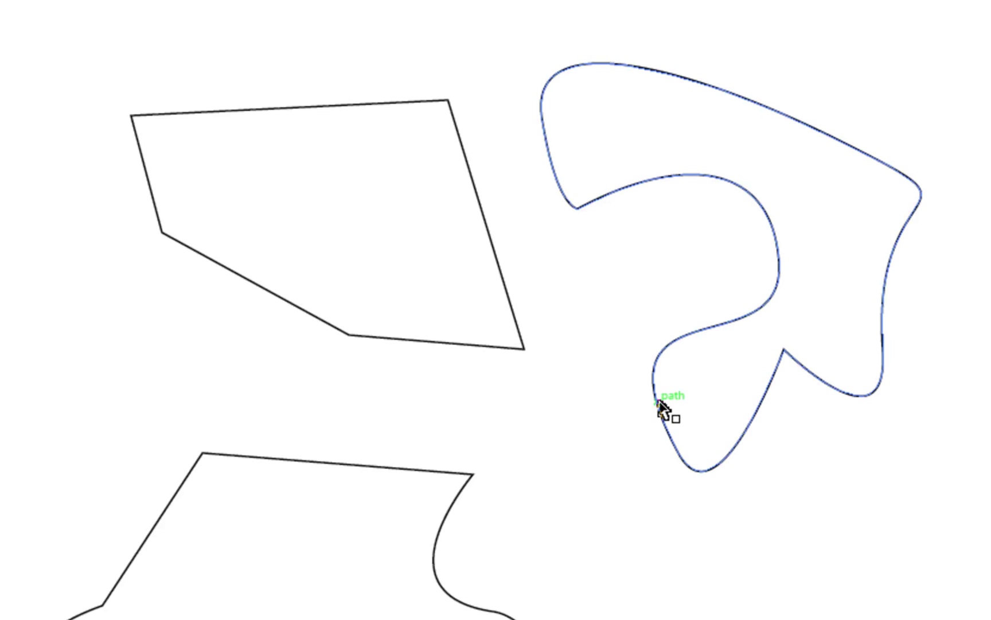
pyautogui.moveTo(486, 421); pyautogui.dragTo(643, 420)
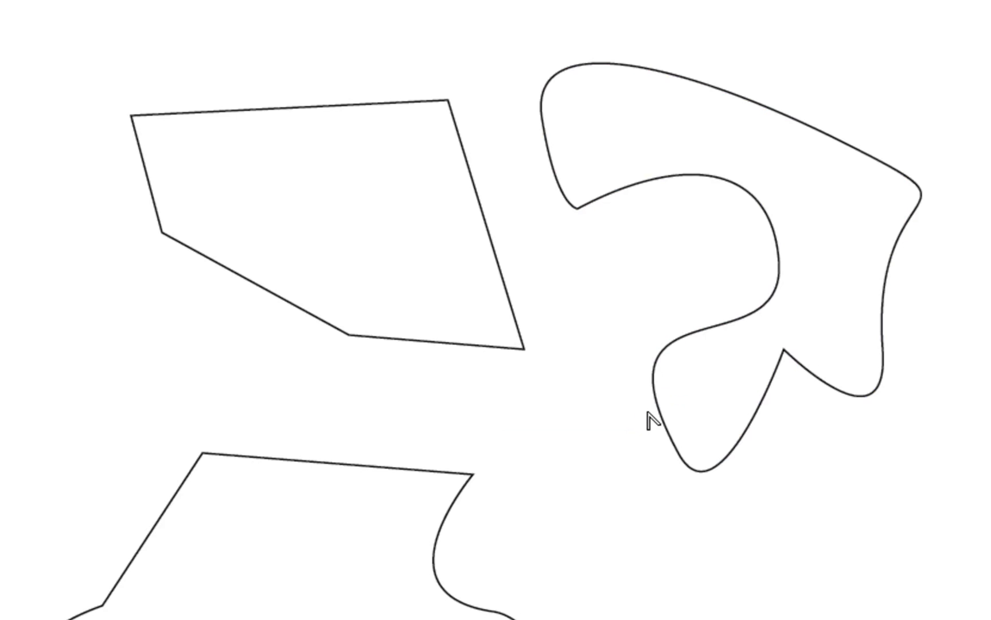